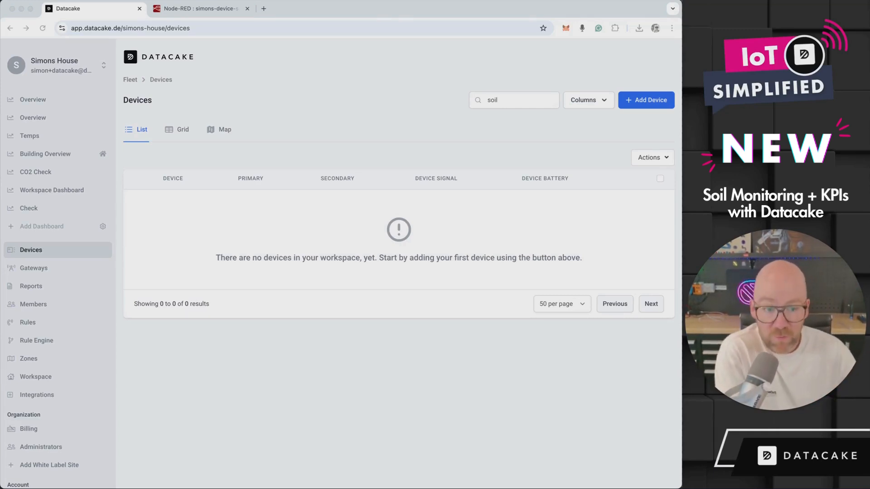
click(418, 88)
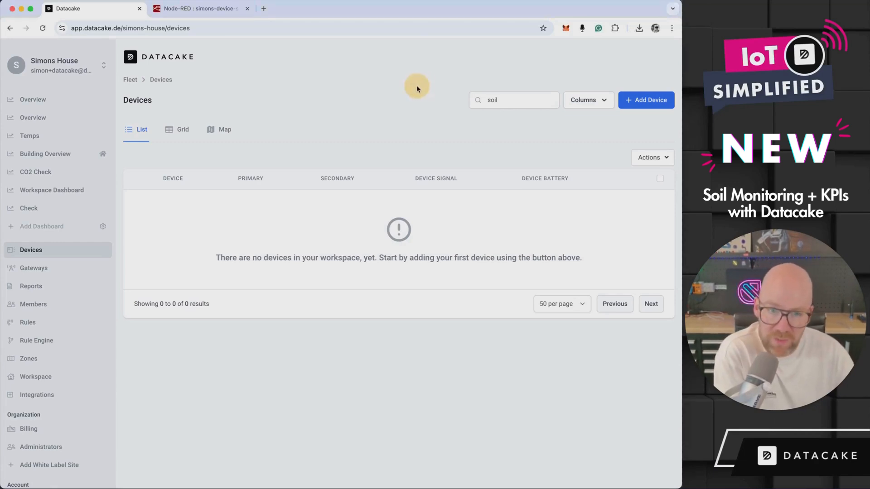
click(647, 101)
click(529, 123)
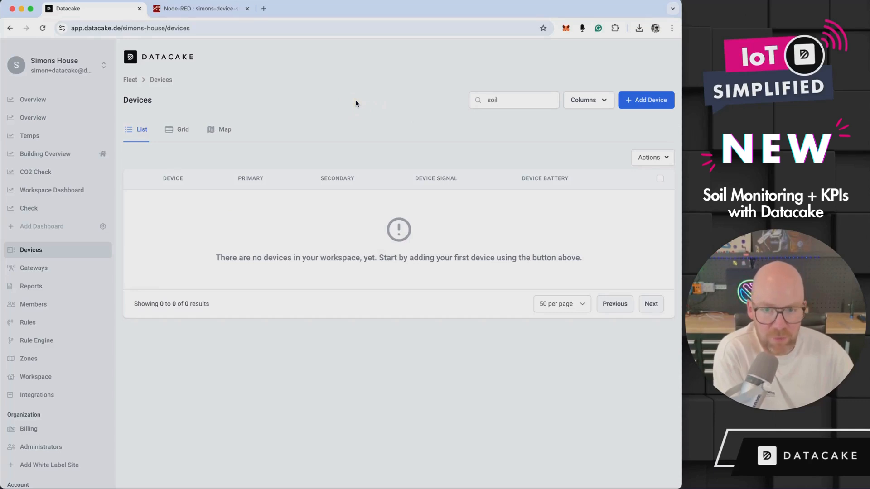
Step: Start adding a LoRaWAN device as a new product from the Teneo Soil Moisture Sensor template
click(640, 103)
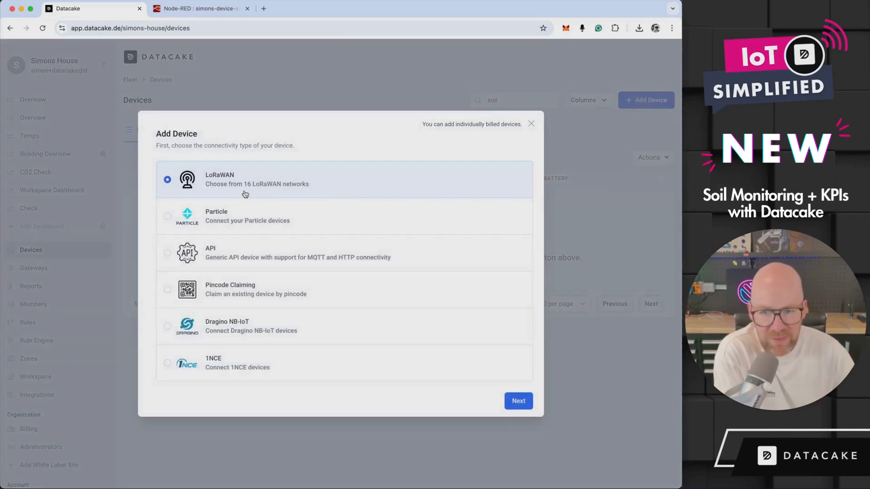
click(518, 401)
click(212, 274)
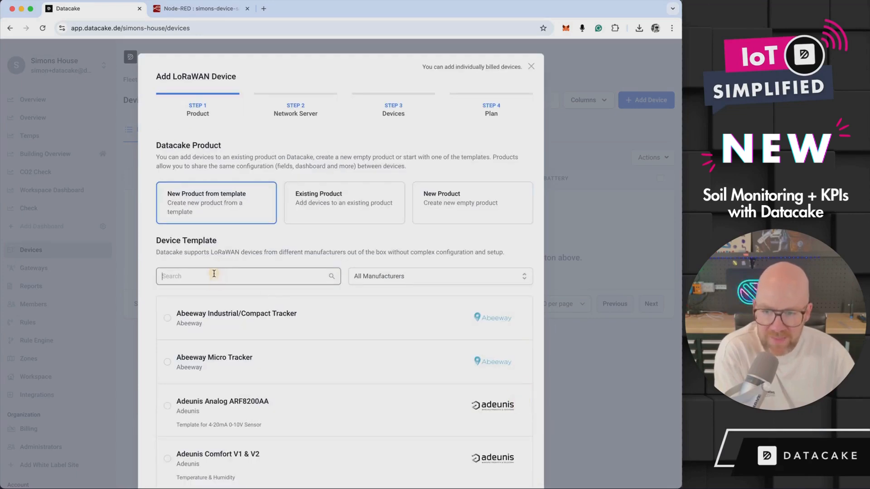
text(teneo )
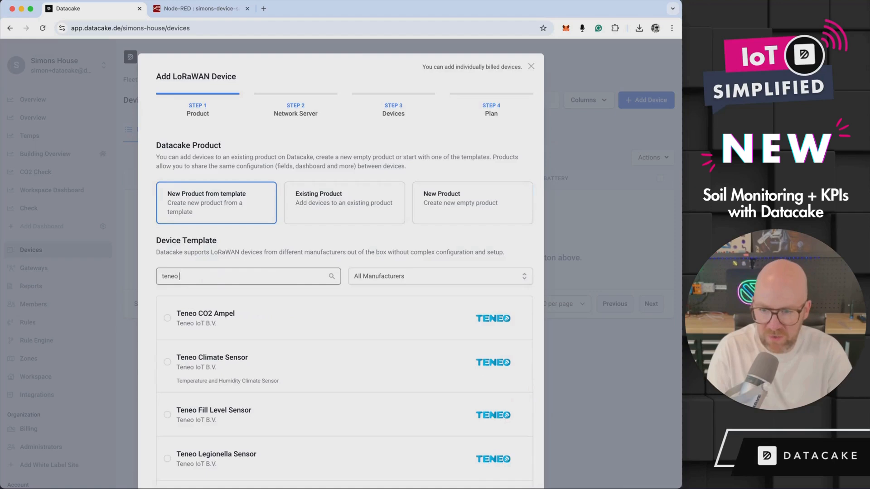
text(so)
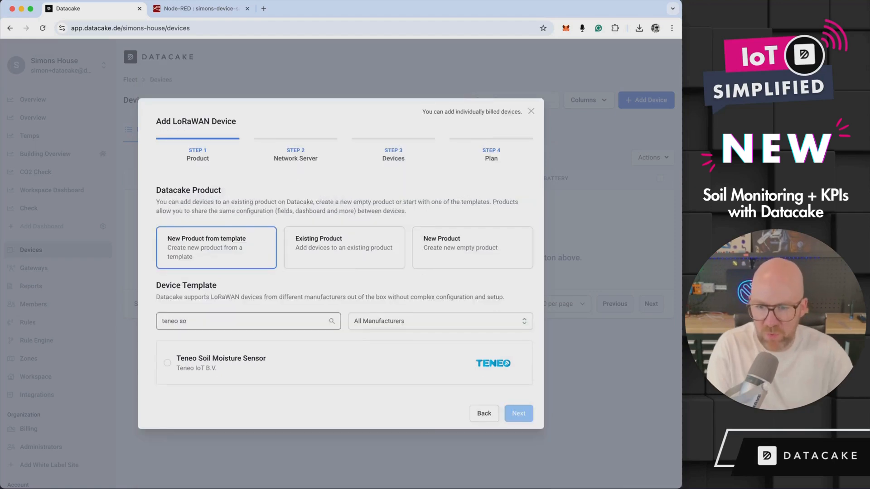
click(255, 359)
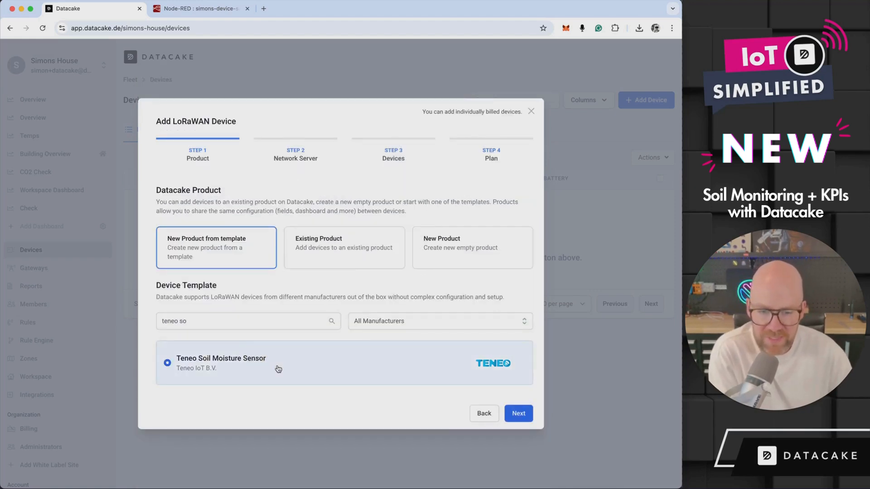
click(526, 418)
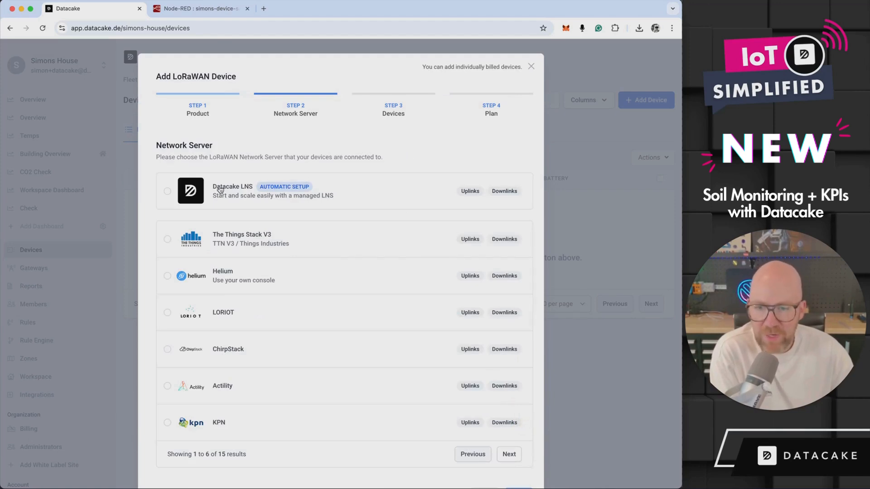
Step: Choose Datacake LNS as the network server for the new devices
click(235, 193)
scroll(494, 181, down, 2)
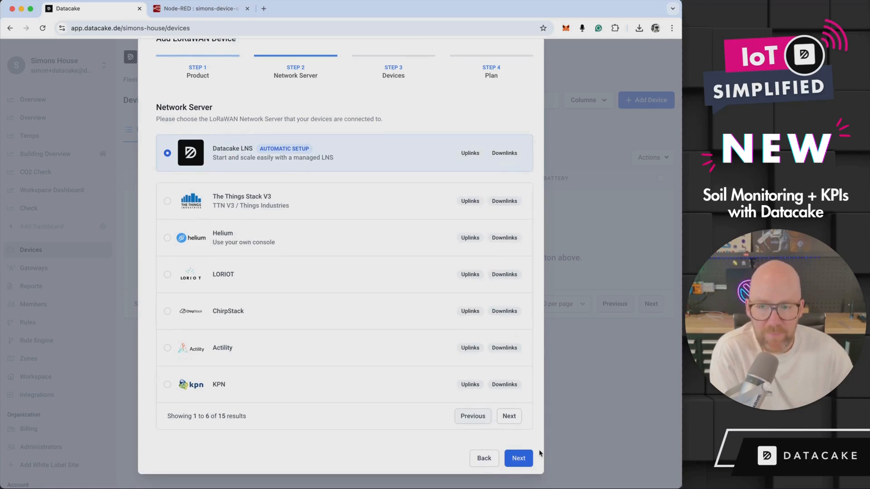
scroll(519, 462, up, 2)
scroll(519, 462, down, 2)
click(518, 459)
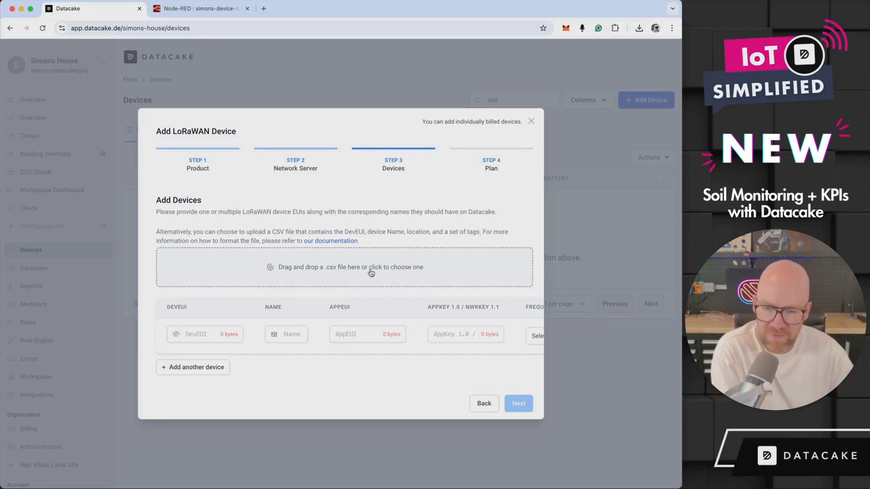
Step: Upload the CSV file that contains the six soil moisture sensors
scroll(365, 313, right, 8)
scroll(365, 316, left, 8)
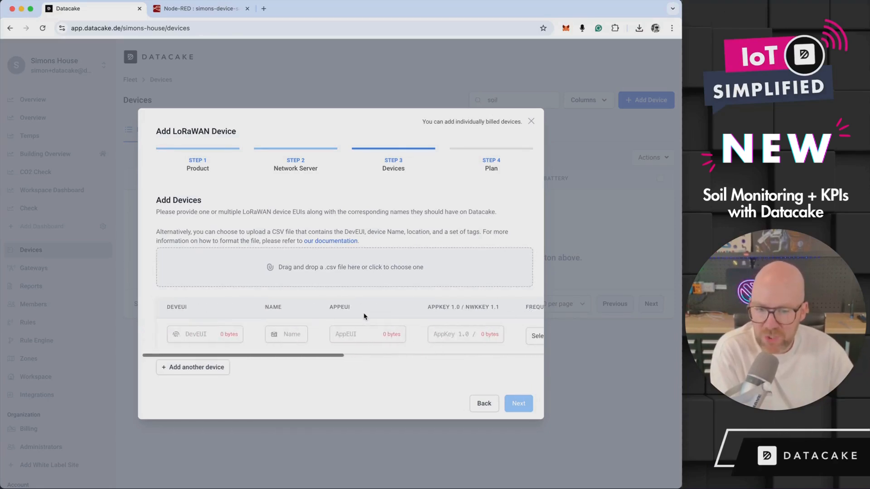
click(361, 274)
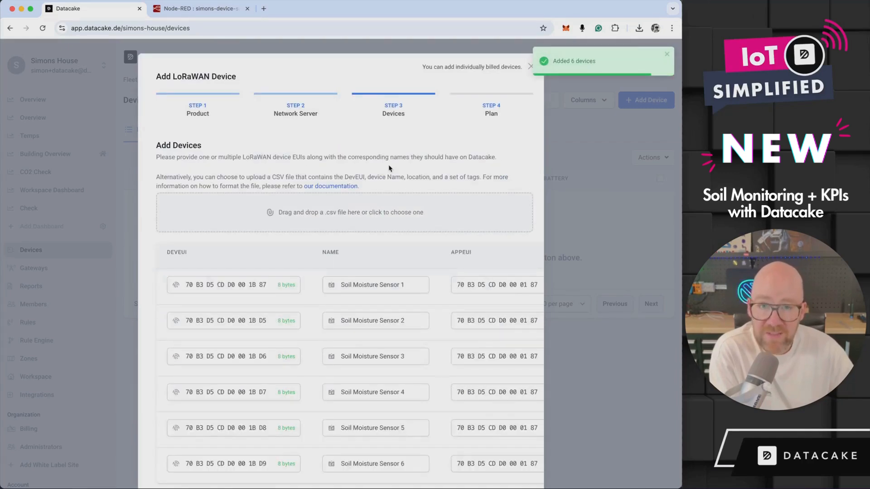
Step: Review the imported sensors' names, EUIs, frequency, device class, location and tag fields
scroll(432, 187, down, 1)
scroll(424, 280, down, 2)
scroll(429, 282, right, 5)
scroll(429, 282, right, 10)
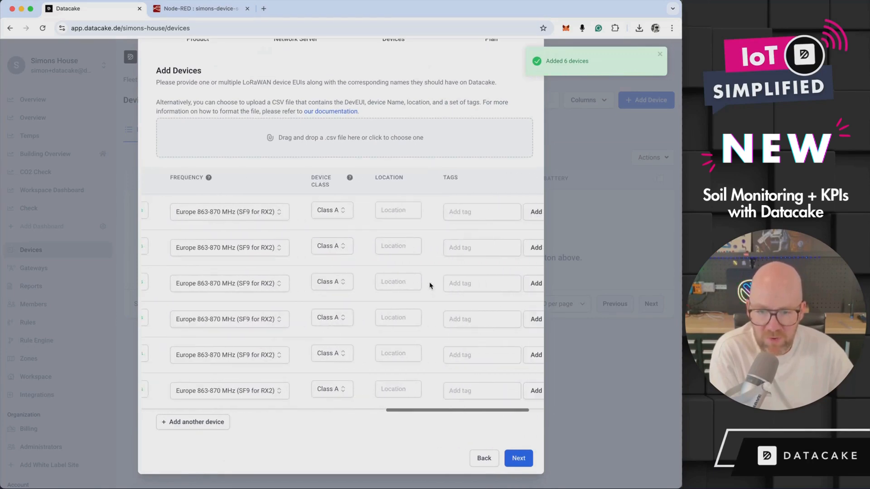
scroll(428, 282, left, 12)
scroll(428, 282, right, 12)
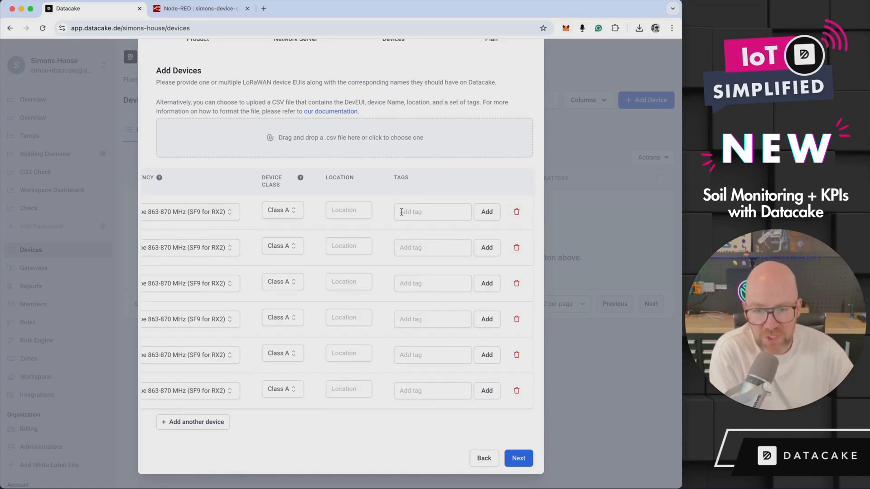
scroll(405, 212, left, 10)
scroll(397, 175, up, 3)
scroll(396, 173, down, 5)
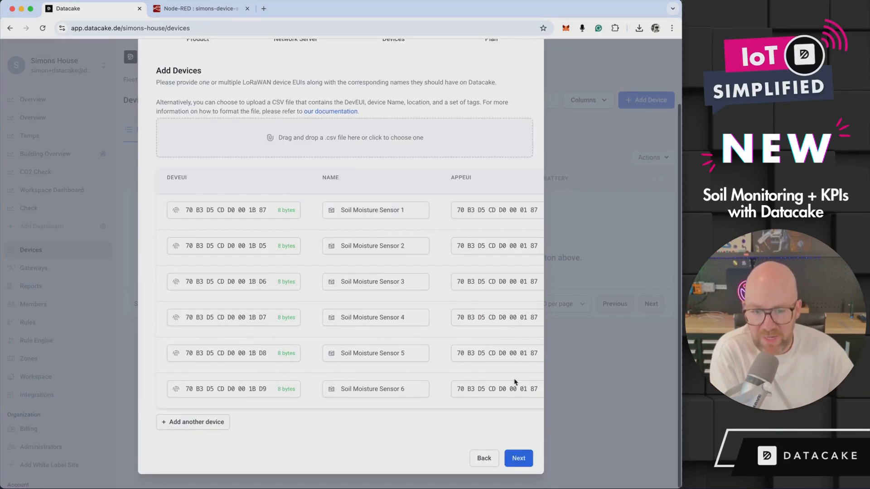
Step: Continue to the plan selection, apply the plan code for the Legacy plan, and add the six devices
click(520, 466)
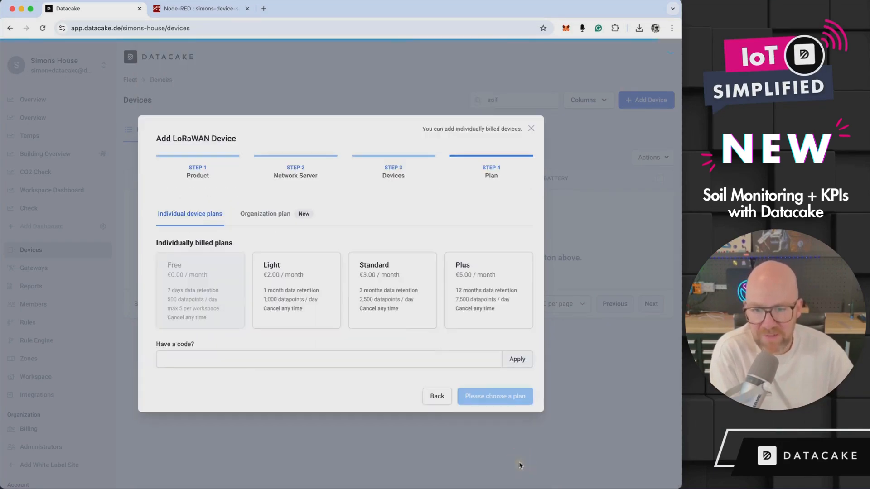
click(244, 367)
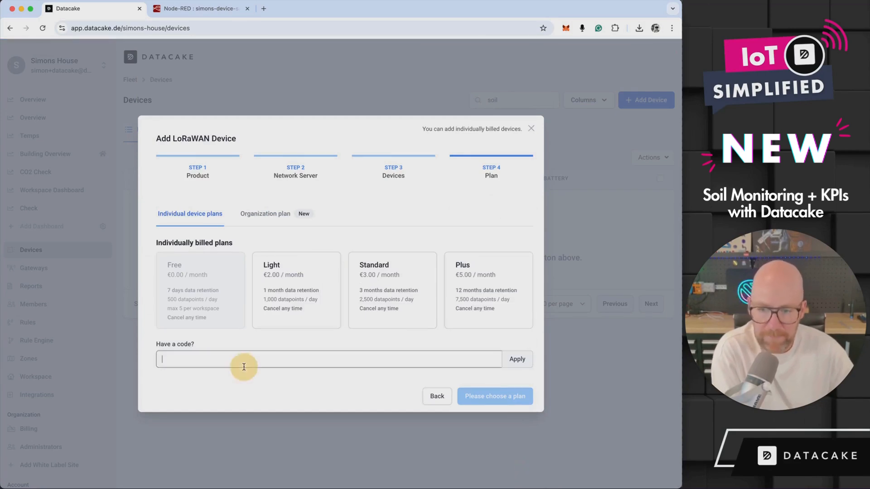
key(ctrl+v)
key(Return)
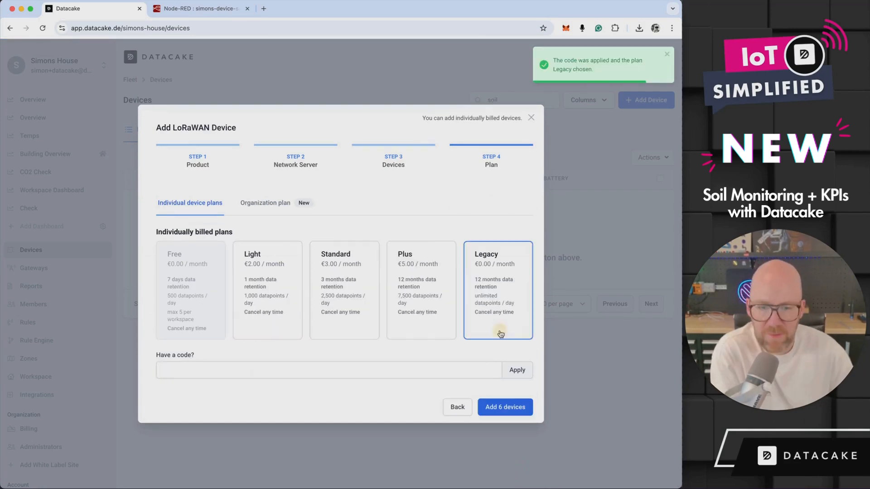
click(510, 412)
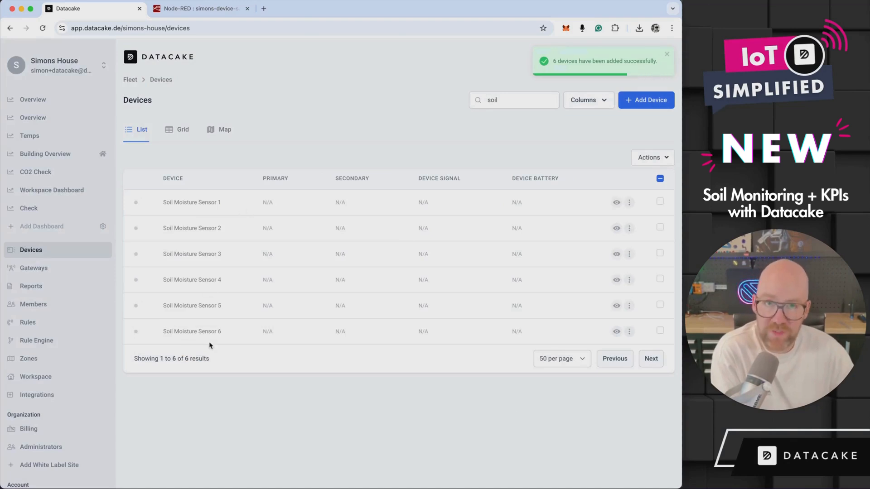
Step: Show the Serial Number column in the device list
click(598, 100)
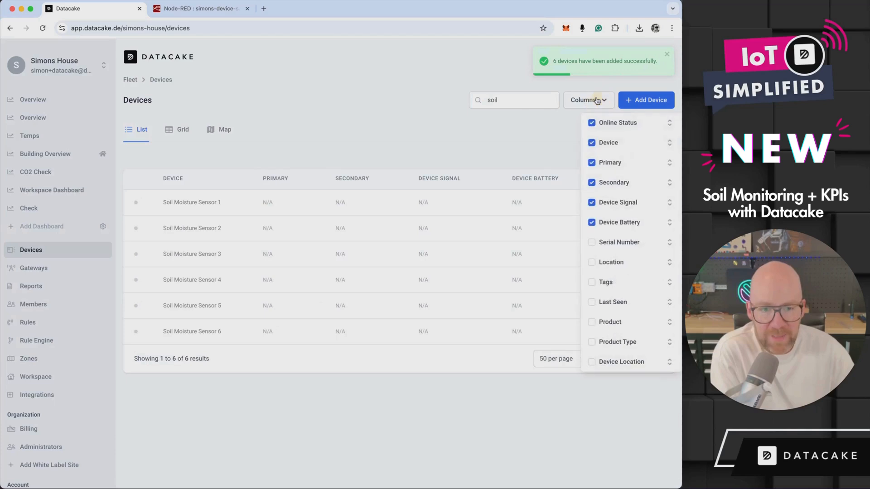
click(592, 244)
click(567, 218)
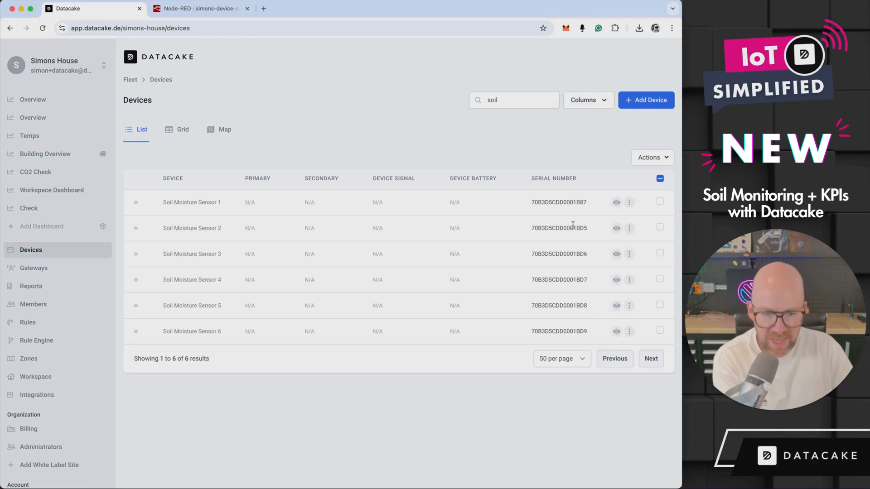
Step: Open Soil Moisture Sensor 5 and examine its dashboard and the limit values in its configuration fields
click(196, 307)
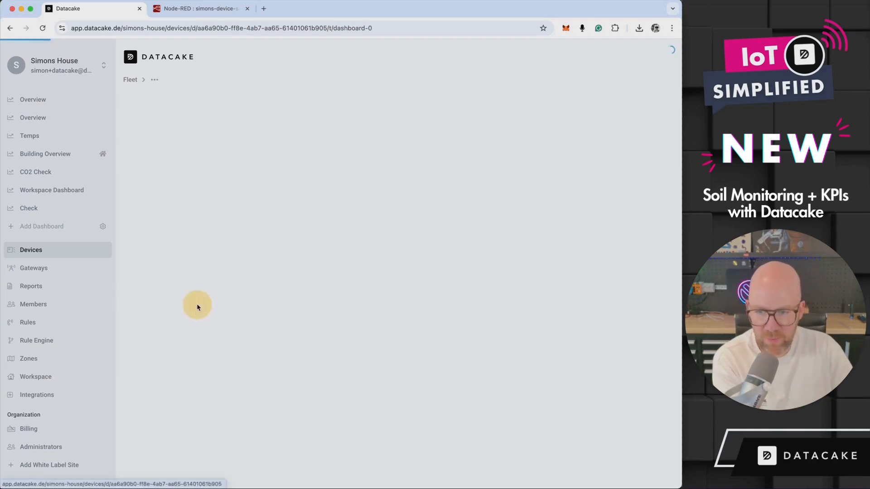
scroll(517, 160, down, 1)
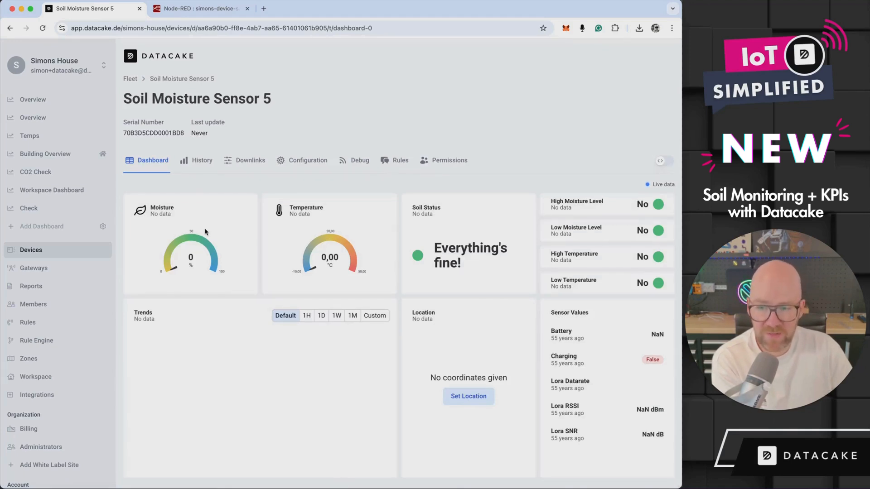
click(295, 161)
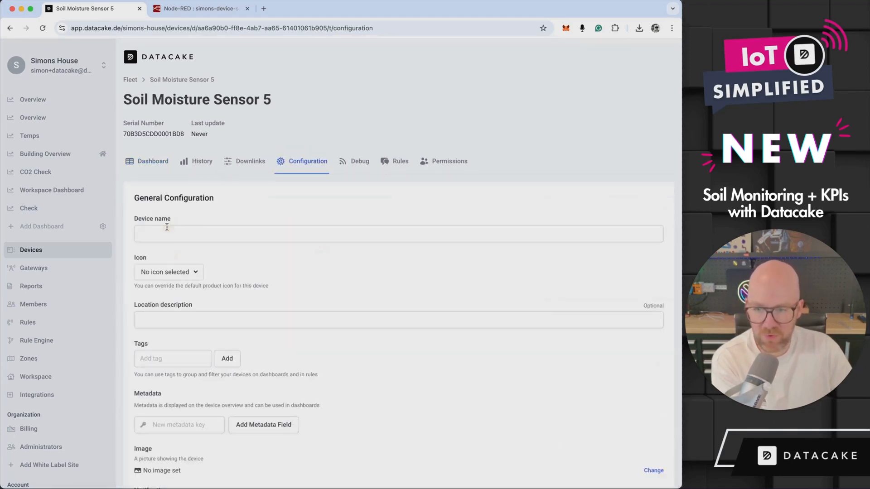
scroll(138, 237, down, 20)
scroll(138, 239, down, 10)
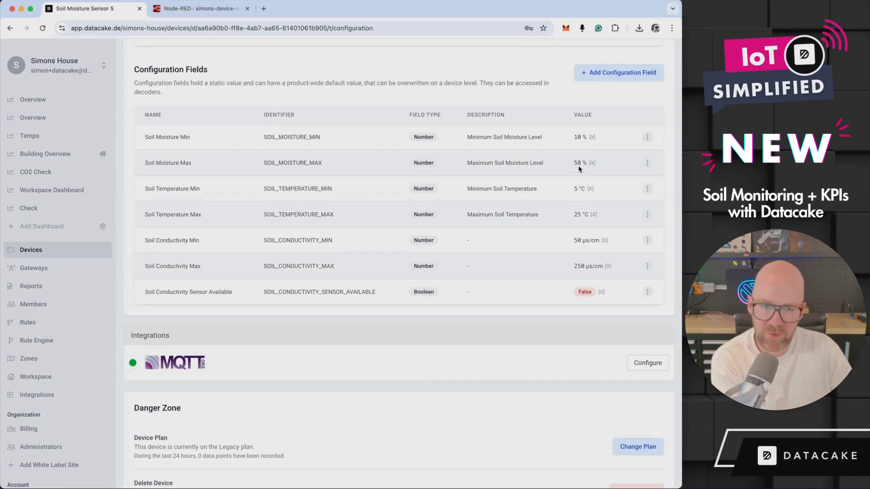
scroll(345, 190, up, 10)
click(156, 161)
scroll(499, 205, down, 1)
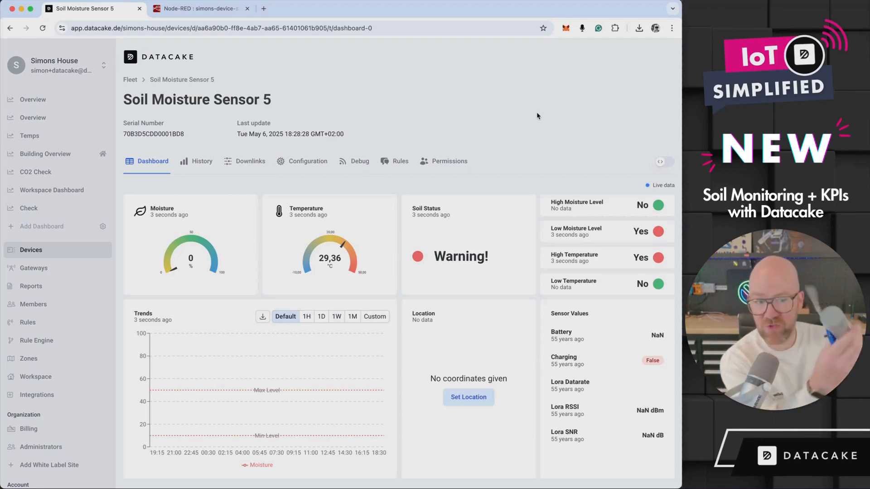
Step: Check the debug log of Soil Moisture Sensor 5, then return to its dashboard
click(351, 167)
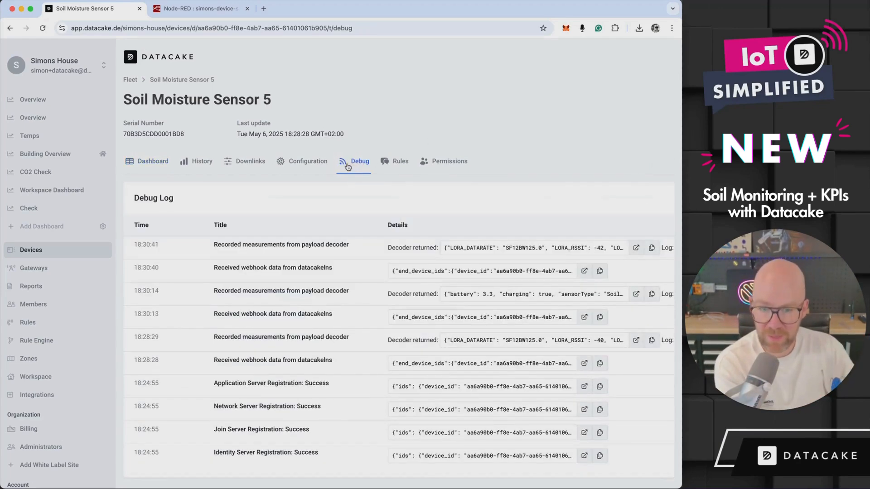
click(151, 162)
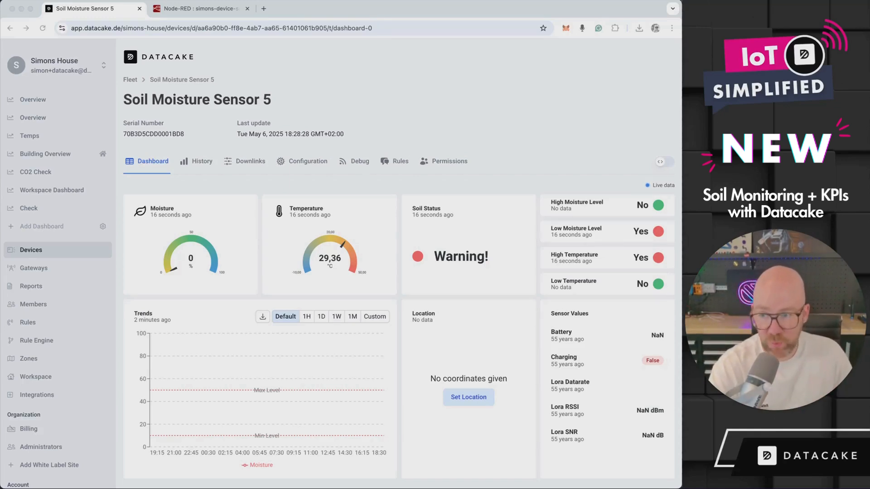
click(454, 111)
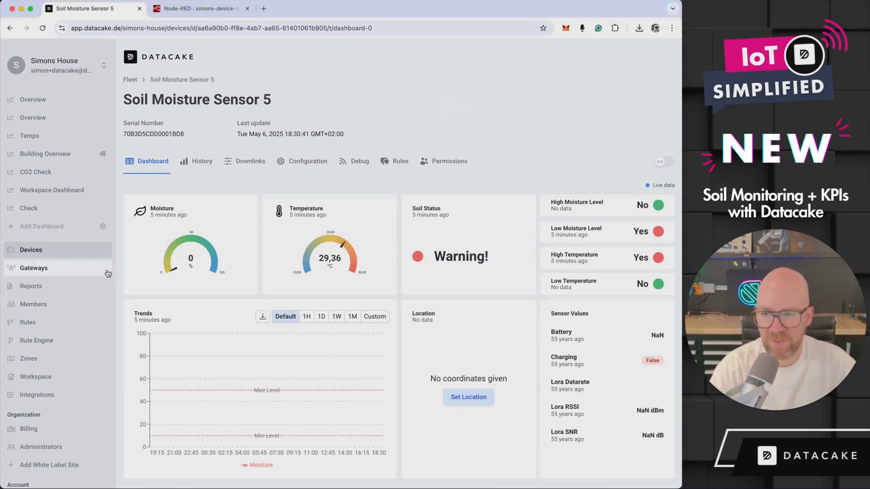
Step: Return to the device list and reload it to check the latest readings of the six sensors
click(42, 257)
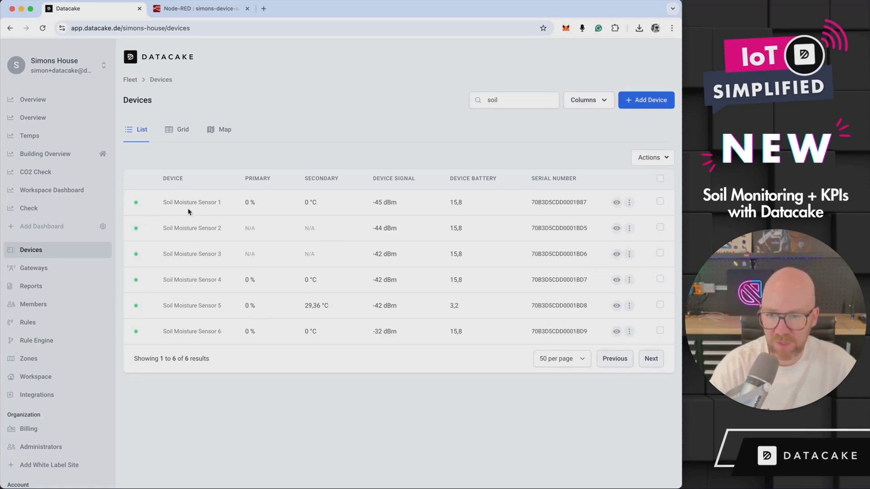
click(43, 28)
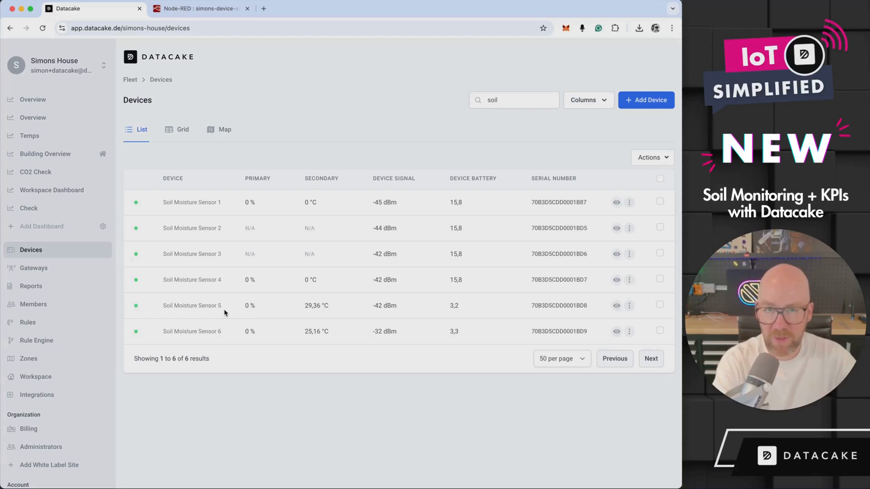
key(super+r)
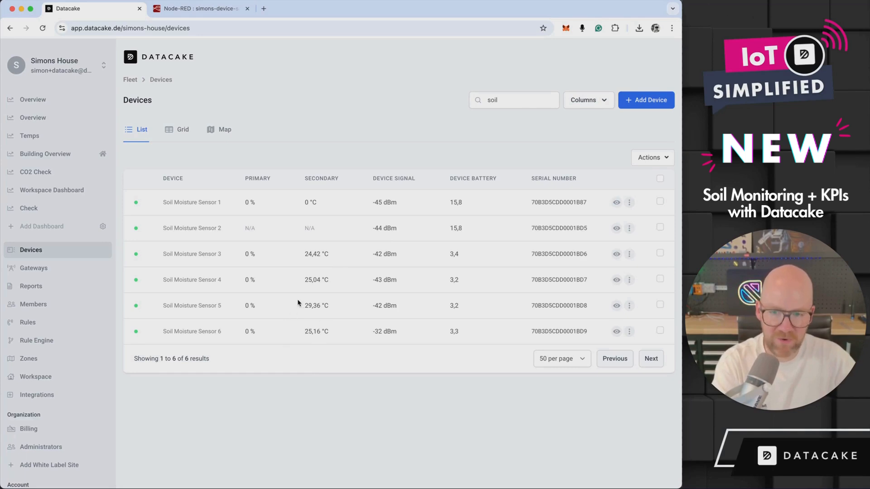
Step: Switch to the Node-RED editor and find the Datacake nodes, including Product Stats, in the node palette
click(207, 12)
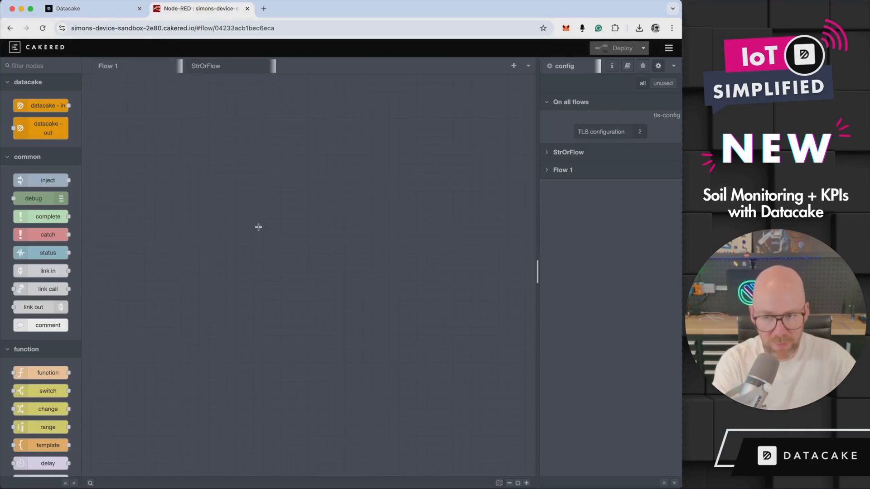
scroll(59, 238, down, 20)
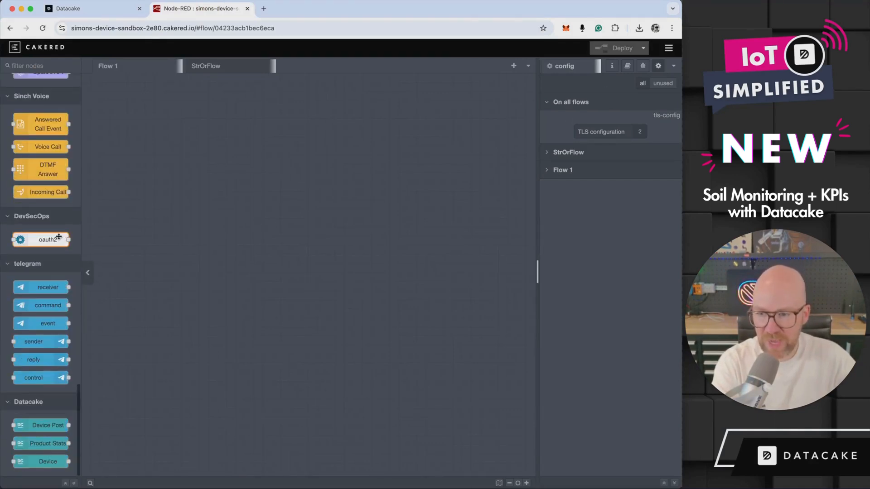
mouse_move(44, 425)
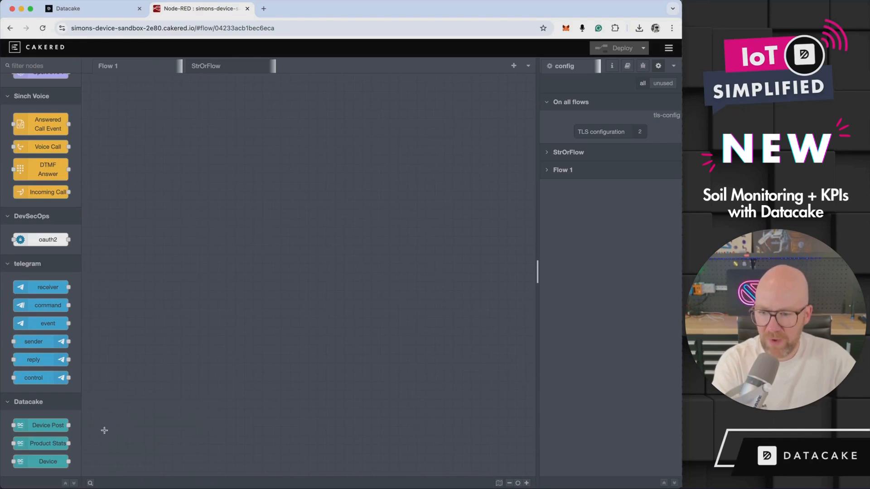
Step: Place a Datacake Product Stats node in the middle of the empty Flow 1 canvas
mouse_move(45, 448)
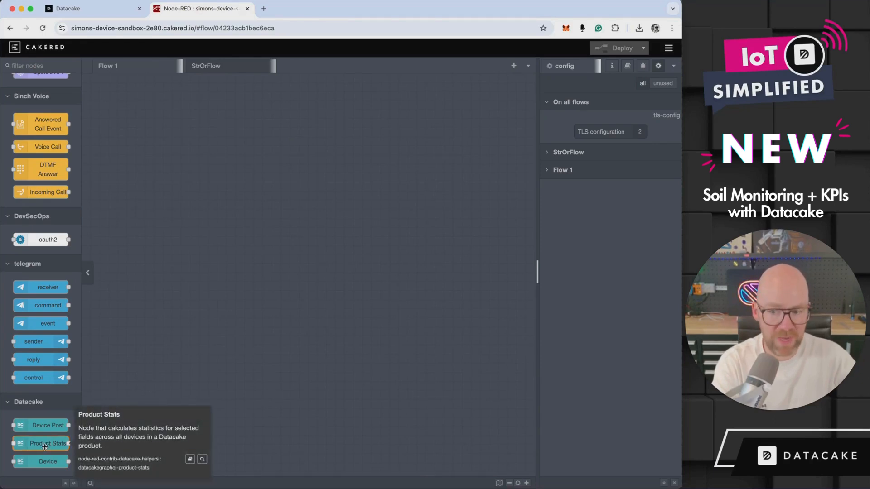
drag(42, 447, 288, 246)
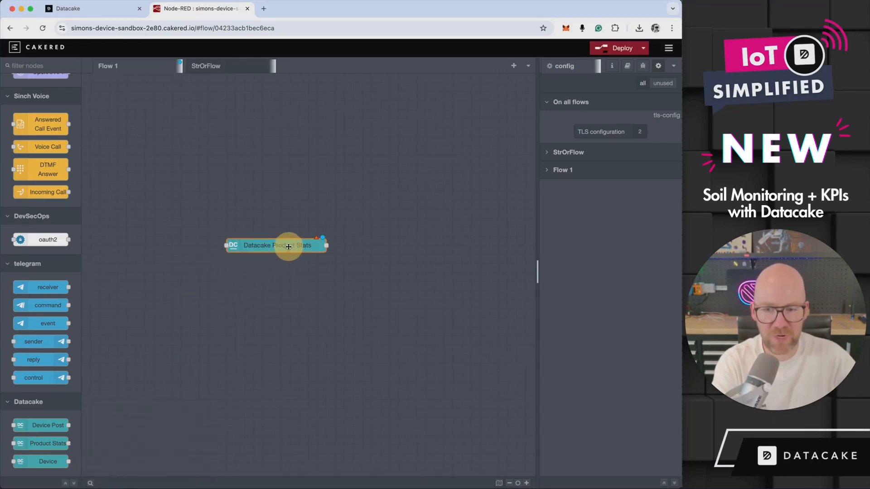
Step: Switch to Datacake and create an API user named KPI User with device permissions for all devices in the workspace
click(108, 8)
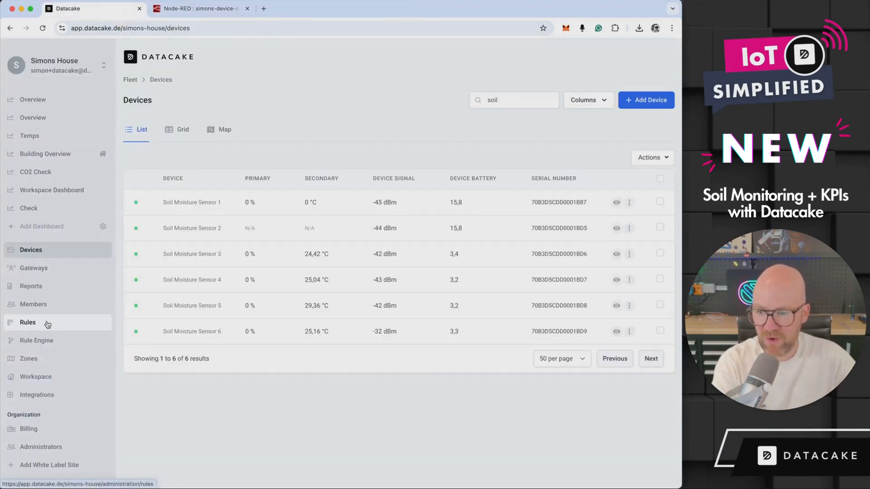
click(46, 304)
click(234, 128)
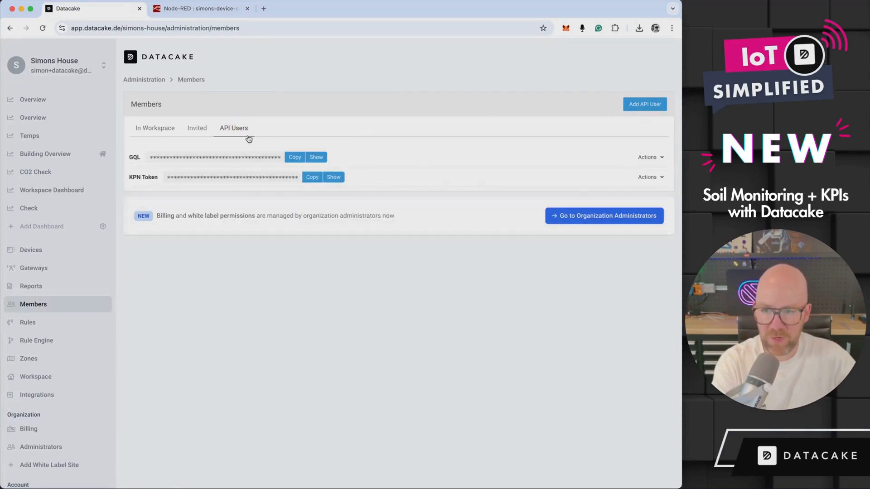
click(647, 109)
text(KPI User)
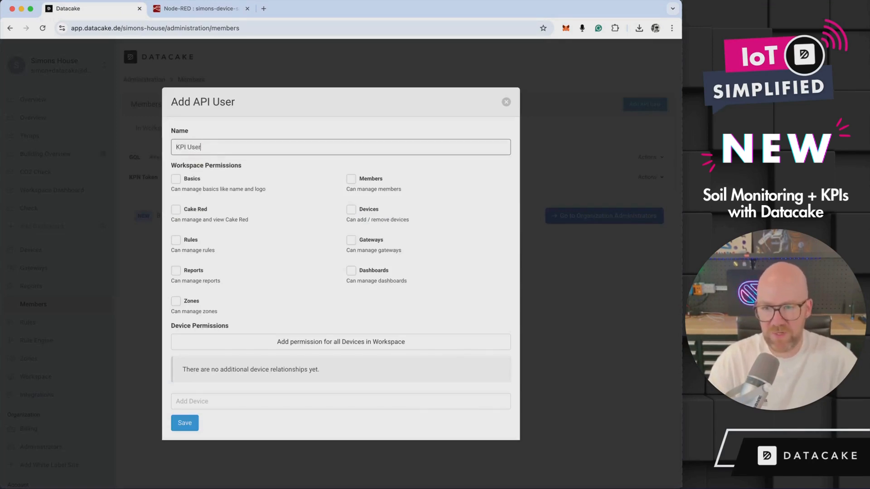
click(312, 342)
click(351, 357)
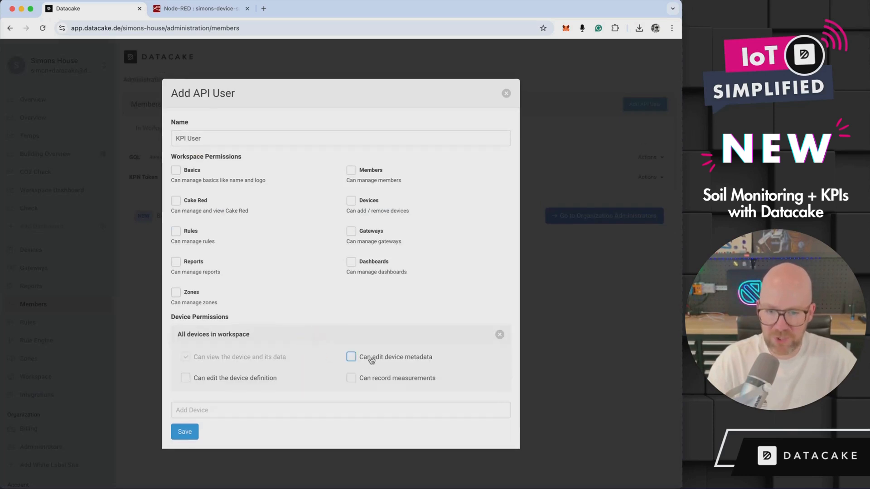
click(230, 382)
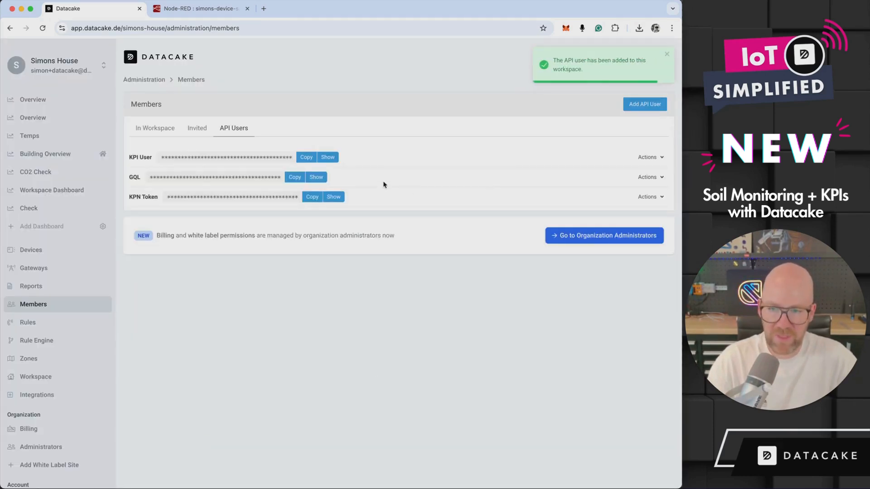
Step: Copy KPI User's API token and paste it as the Workspace Token in a new configuration for the Node-RED Product Stats node
click(306, 158)
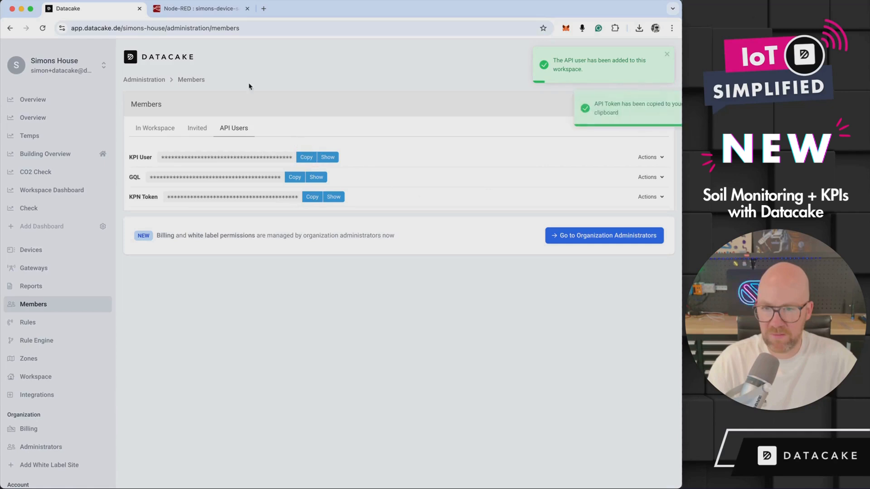
click(186, 14)
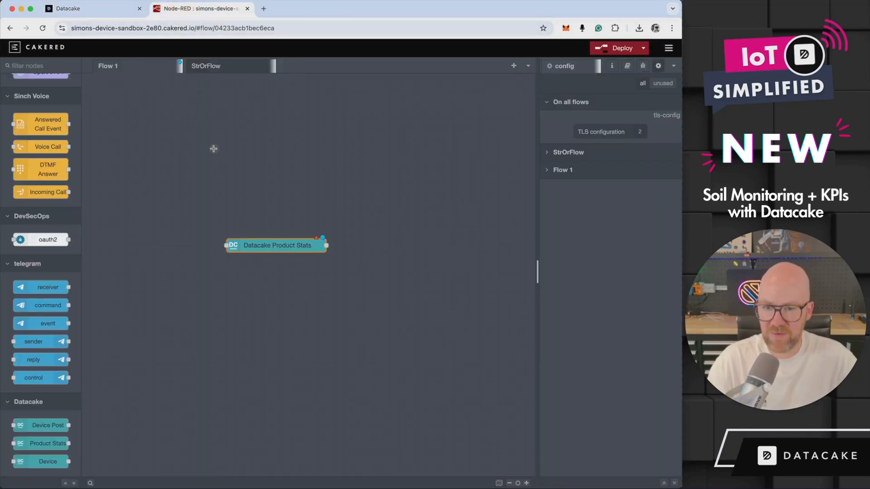
double_click(292, 249)
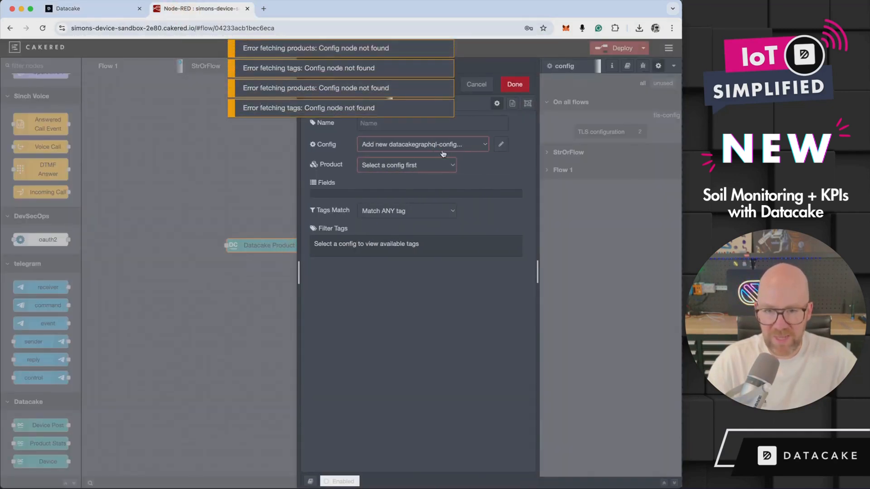
click(501, 146)
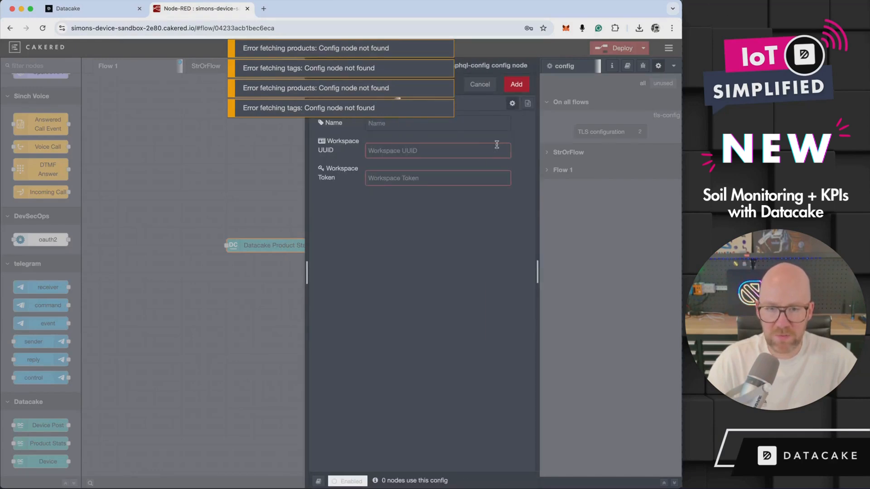
click(466, 177)
key(super+v)
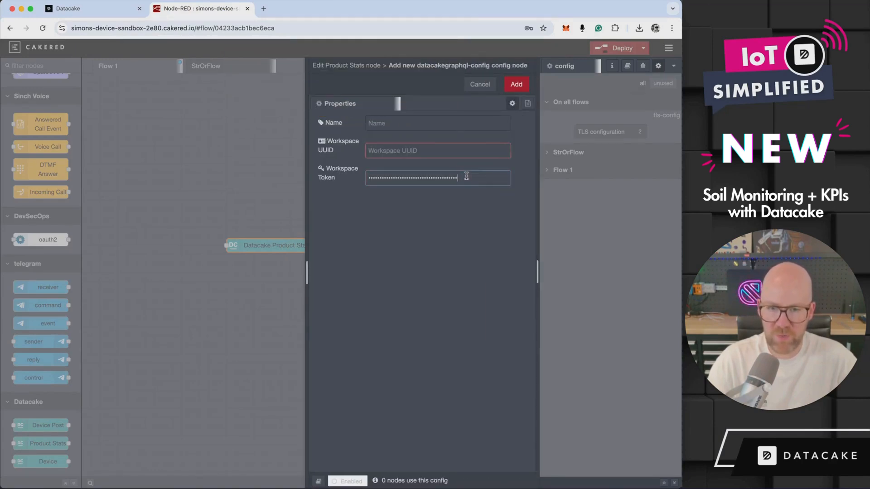
click(103, 9)
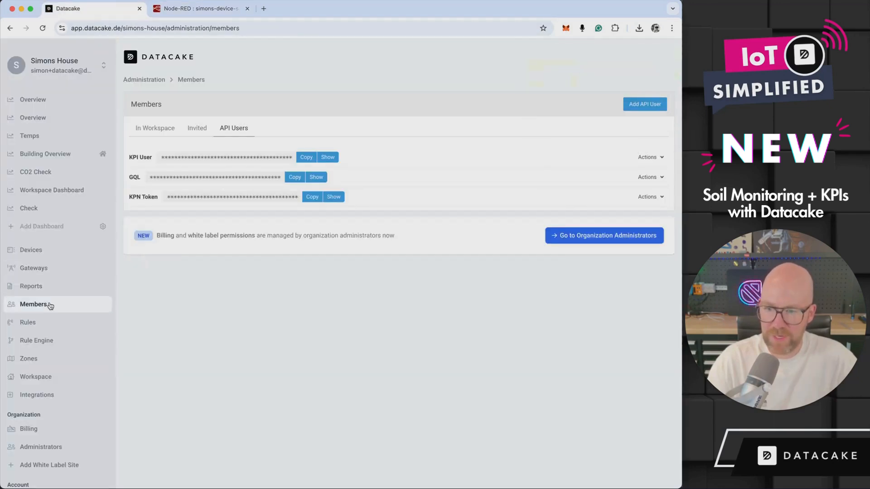
click(49, 373)
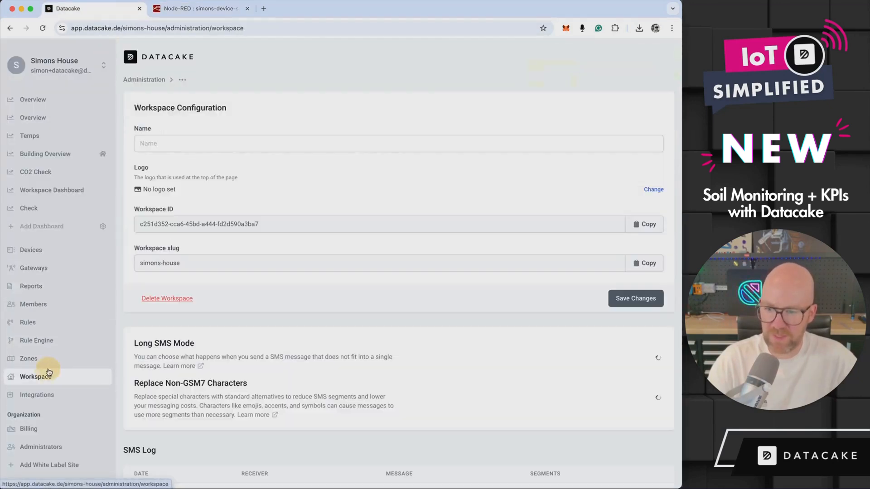
click(644, 223)
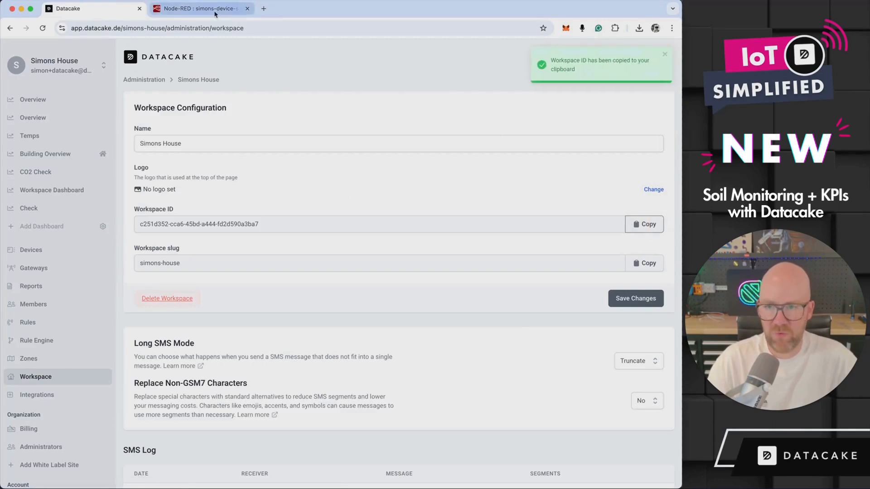
click(216, 14)
click(427, 150)
key(super+v)
Step: Name the configuration Soil Moisture Workspace and add it to the Product Stats node
click(435, 120)
text(Soil M)
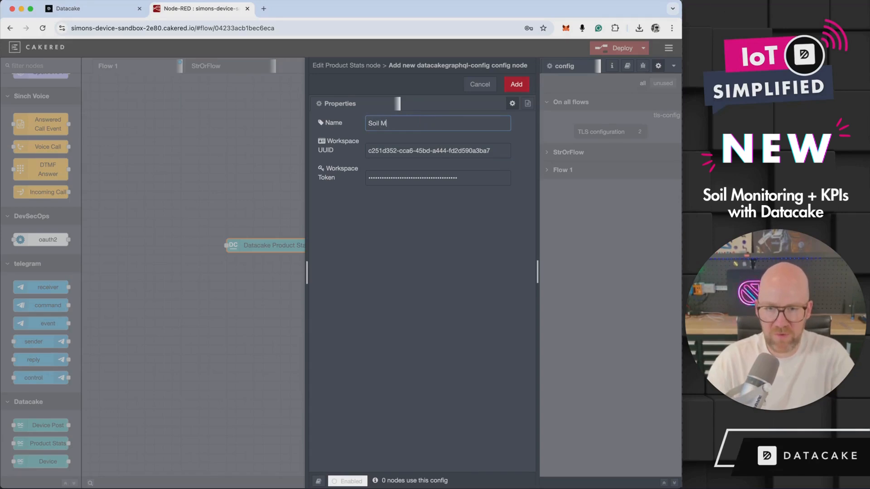
text(oisture Workspace)
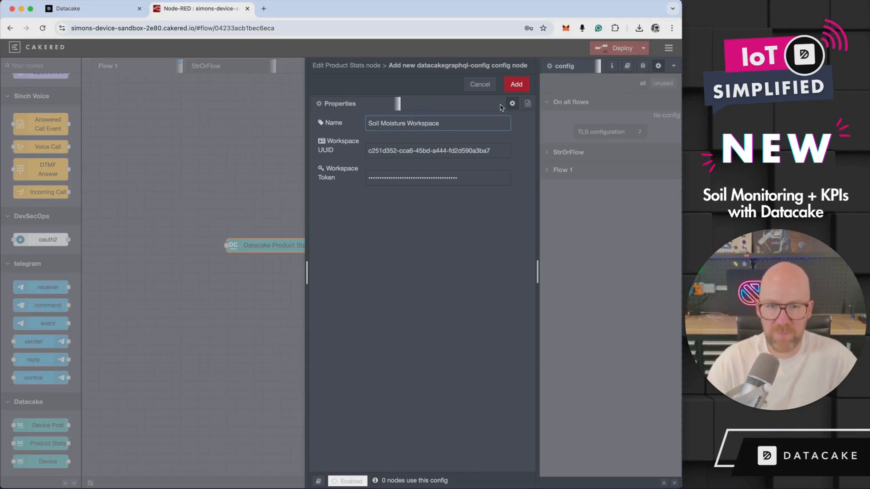
click(515, 84)
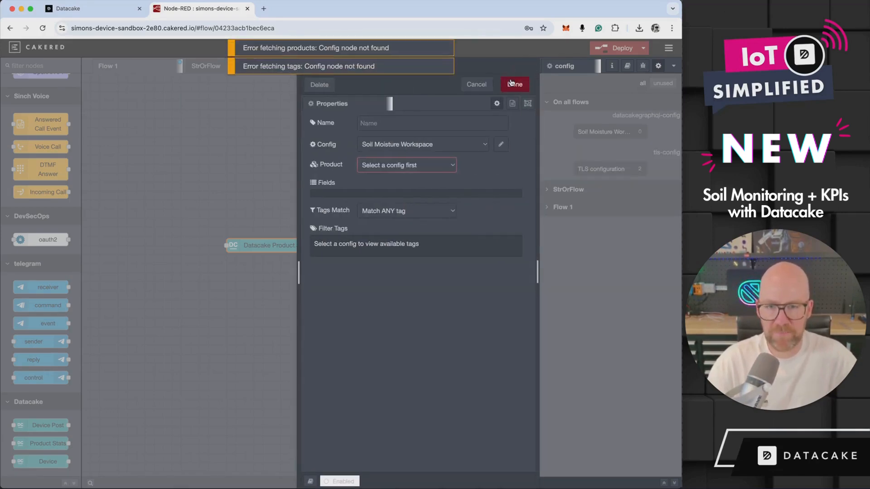
Step: Save the Product Stats node's settings and deploy the flow despite the incomplete node configuration
click(515, 84)
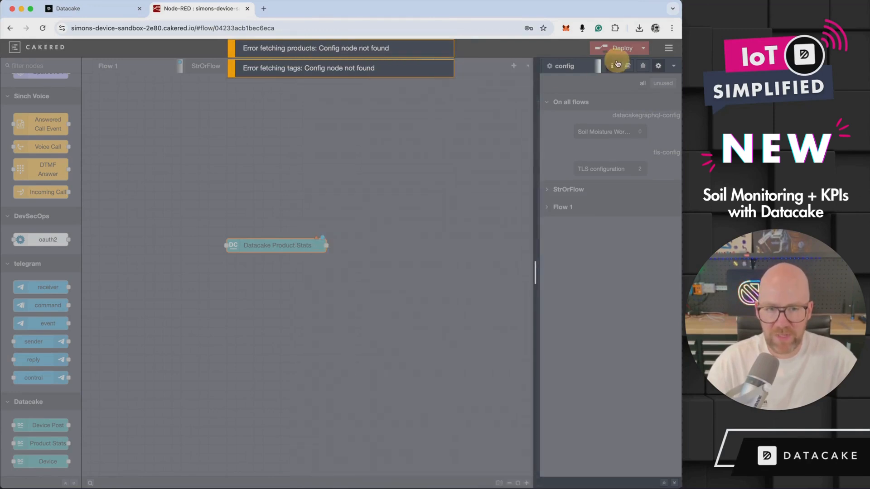
click(618, 48)
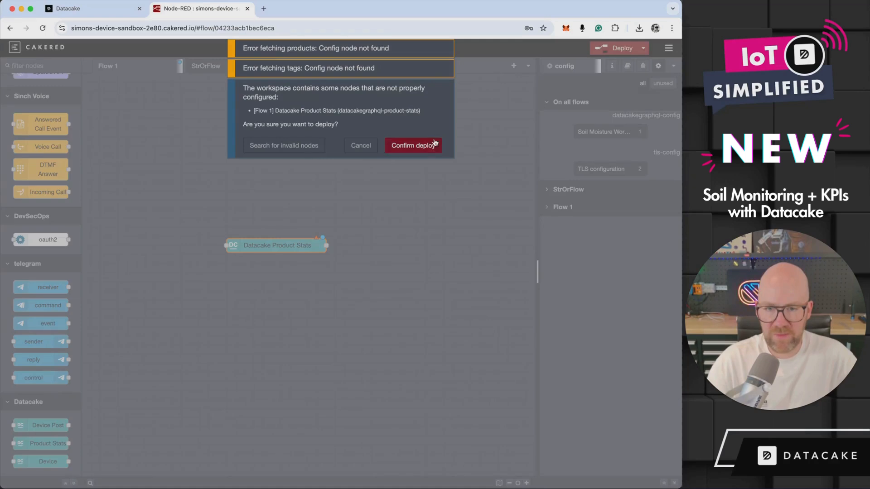
click(434, 144)
Step: Set the Product Stats node's product to Teneo Soil Moisture Sensor and include its MOISTURE and TEMPERATURE fields
double_click(293, 243)
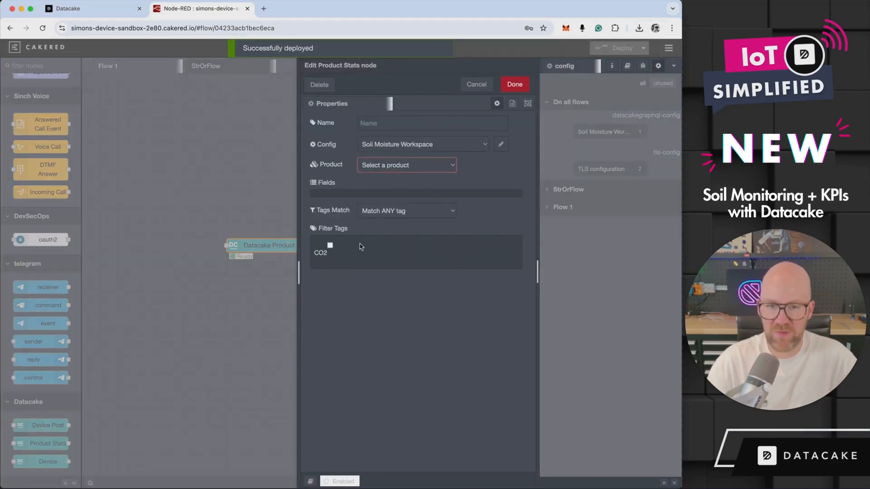
click(410, 167)
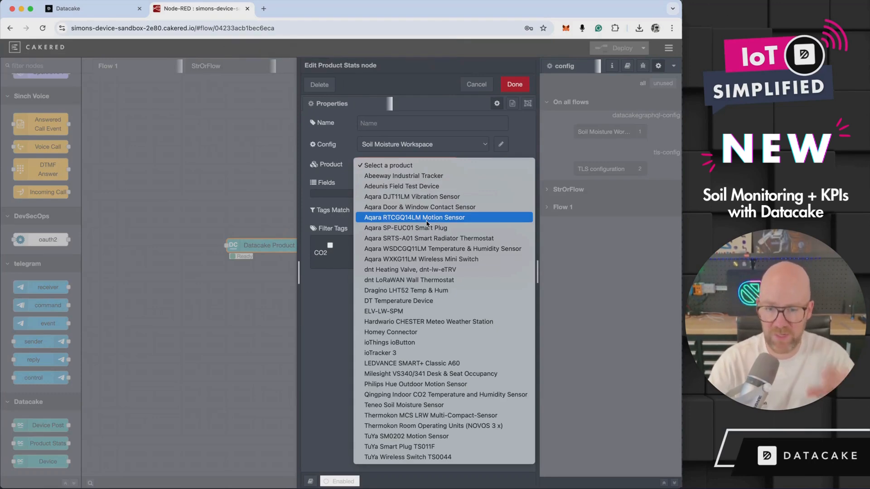
click(406, 407)
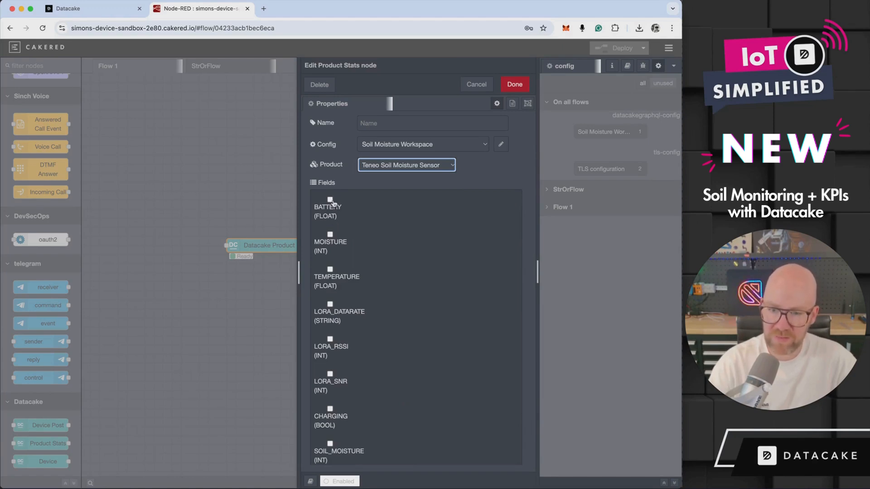
scroll(385, 267, down, 1)
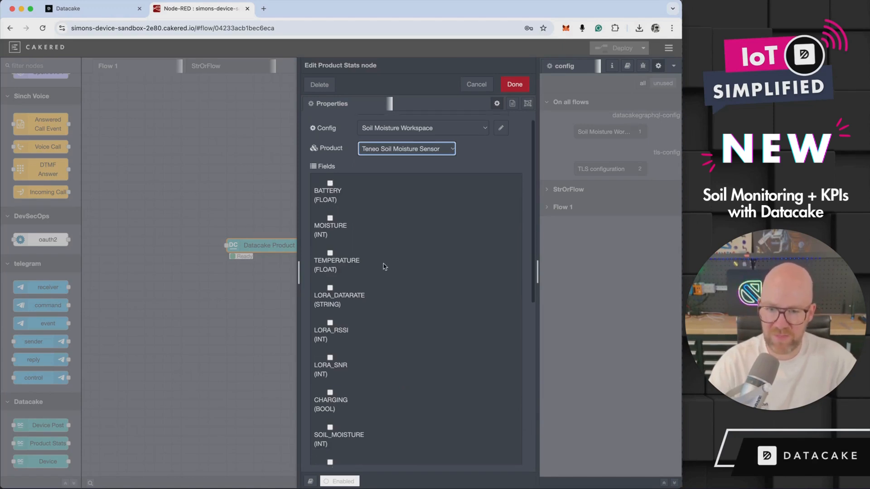
click(331, 216)
click(330, 250)
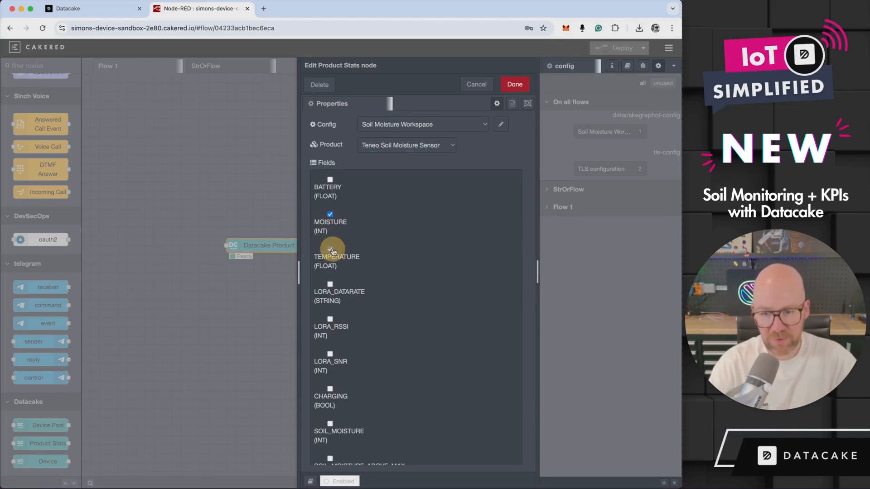
scroll(414, 323, down, 4)
scroll(403, 320, up, 5)
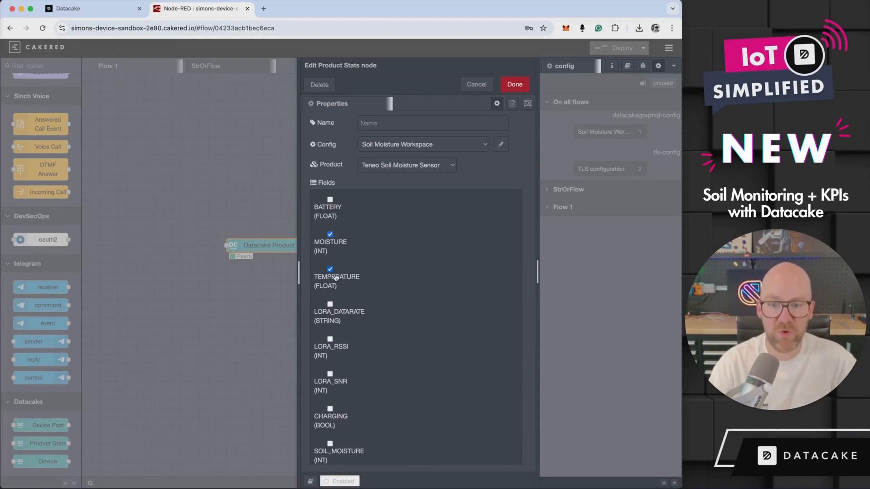
click(515, 84)
Step: Wire a debug node to the Product Stats output and an inject node to its input, and deploy the flow
drag(326, 245, 415, 250)
click(420, 271)
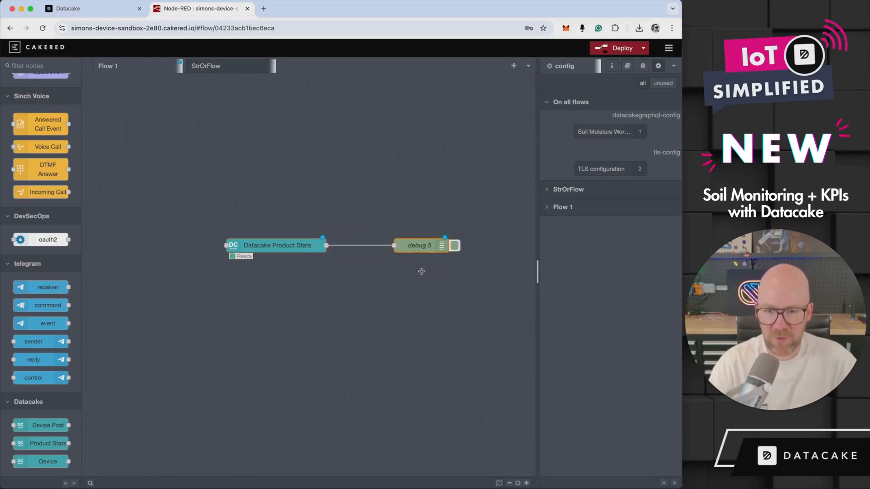
scroll(45, 181, up, 15)
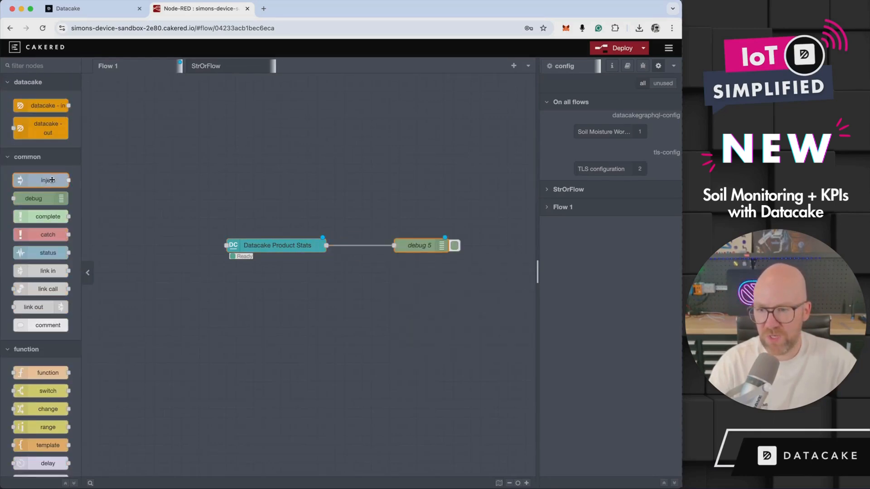
drag(48, 181, 234, 246)
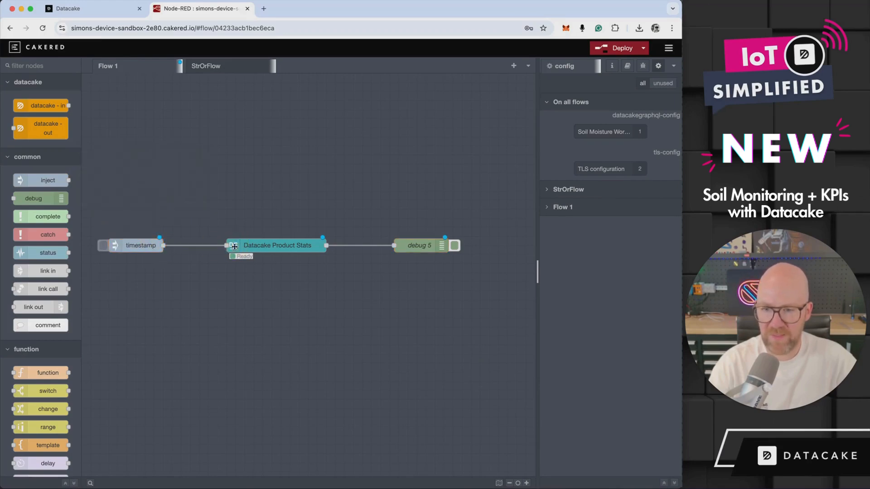
click(621, 48)
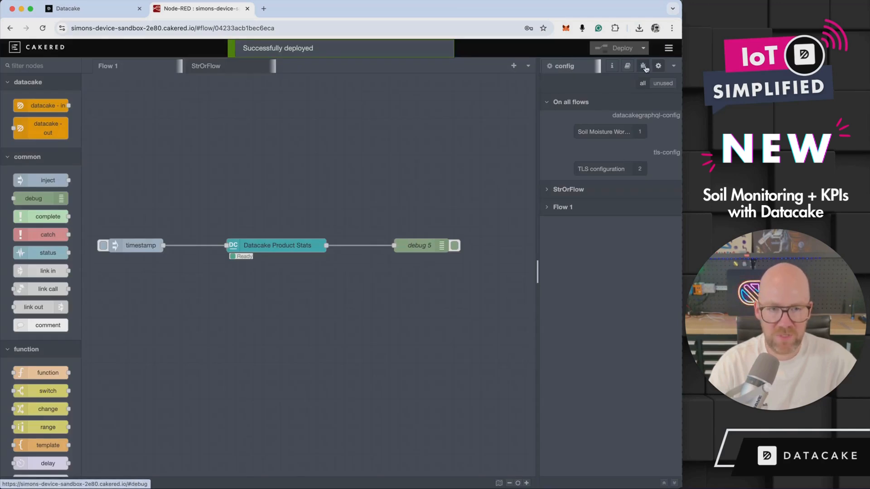
Step: Trigger the timestamp inject node and examine the fleet health, moisture and temperature statistics in the debug payload
click(643, 66)
drag(538, 109, 512, 111)
click(104, 247)
click(544, 121)
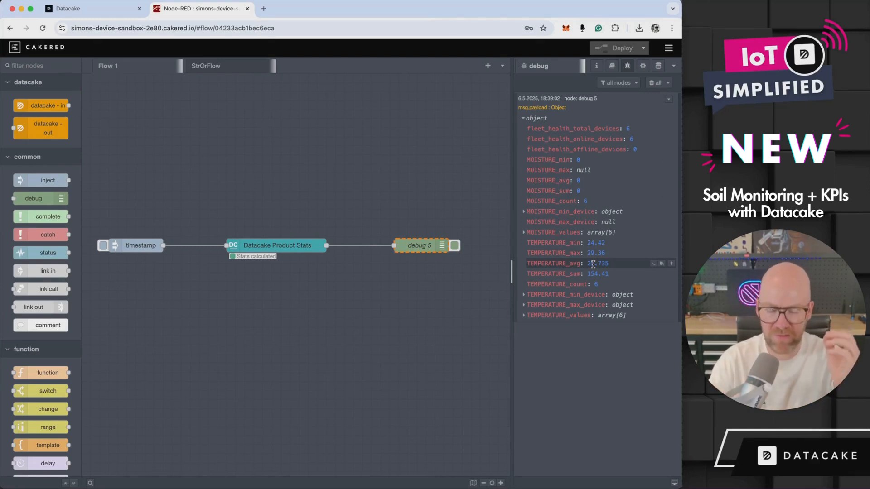
click(417, 281)
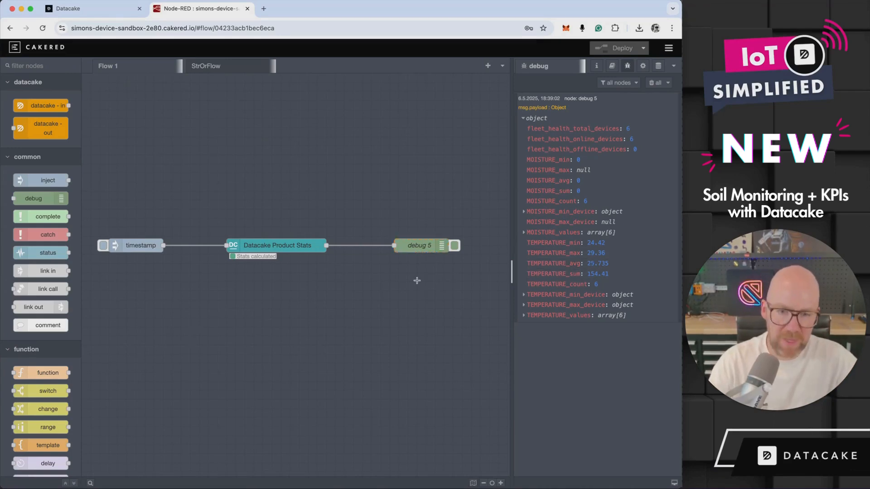
Step: Start adding an API device in Datacake with a new empty product named Soil Moisture KPIs
click(68, 8)
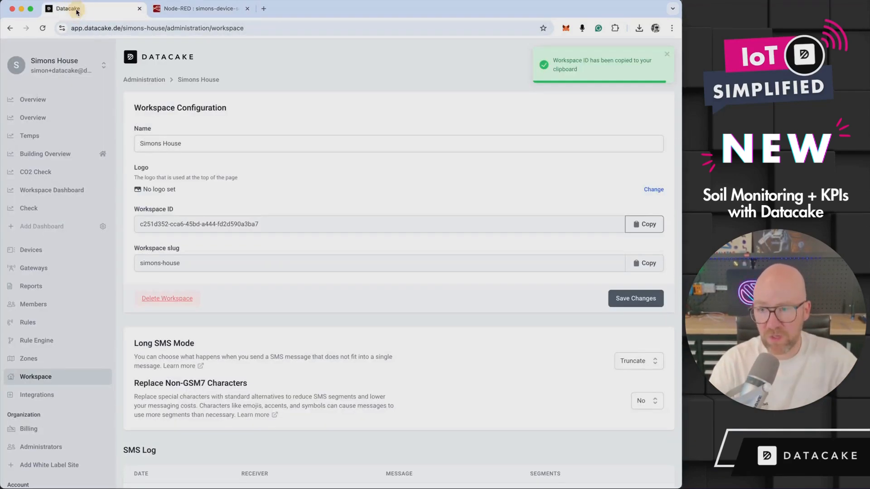
click(37, 257)
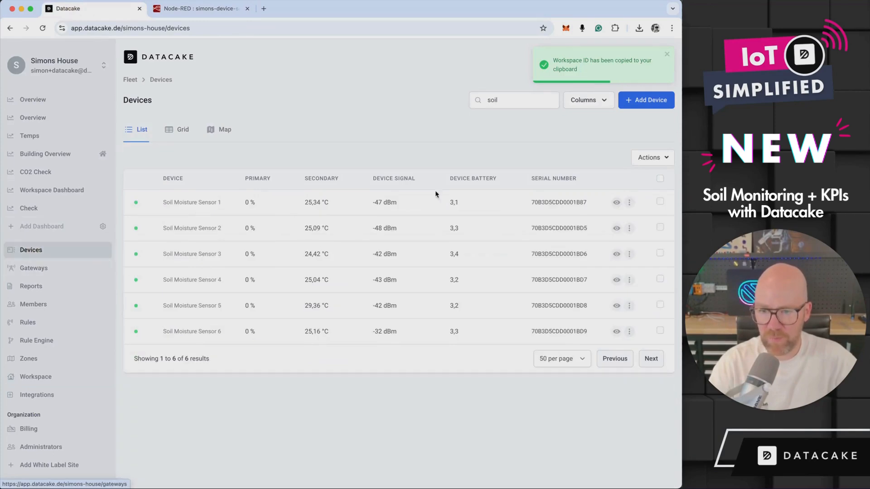
click(649, 100)
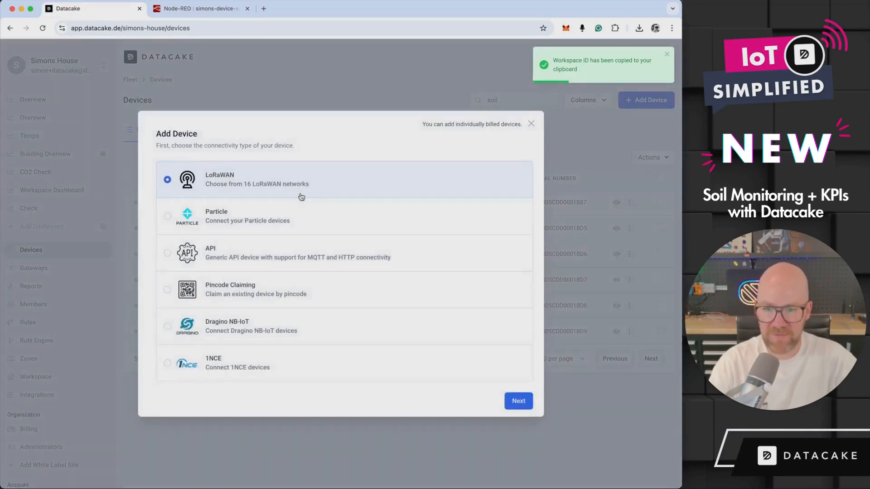
click(223, 256)
click(518, 402)
click(333, 207)
click(242, 365)
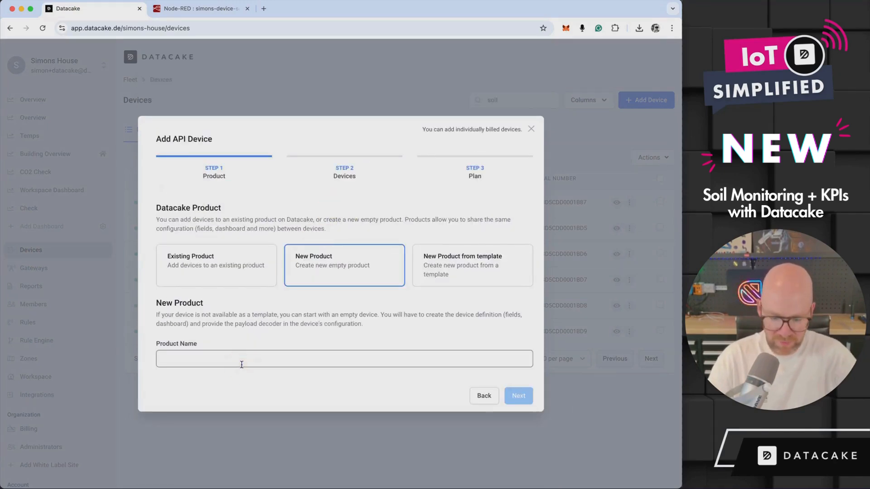
text(Soil Moisture)
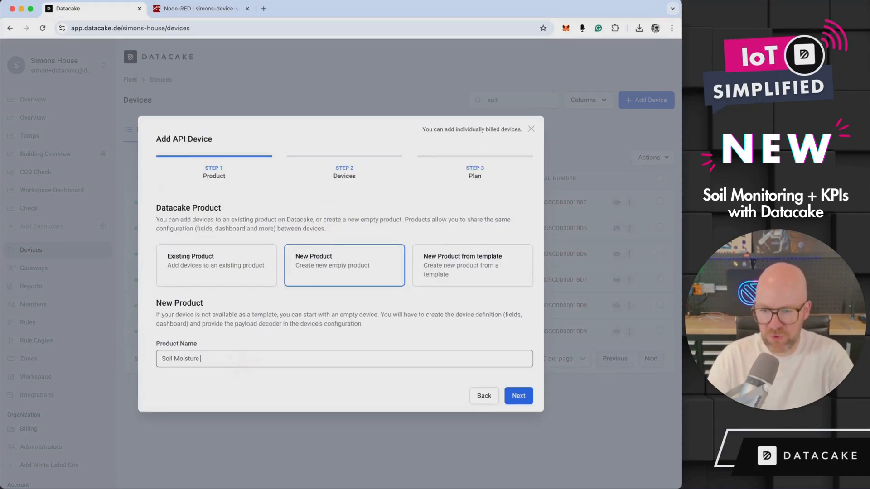
text( KPIs)
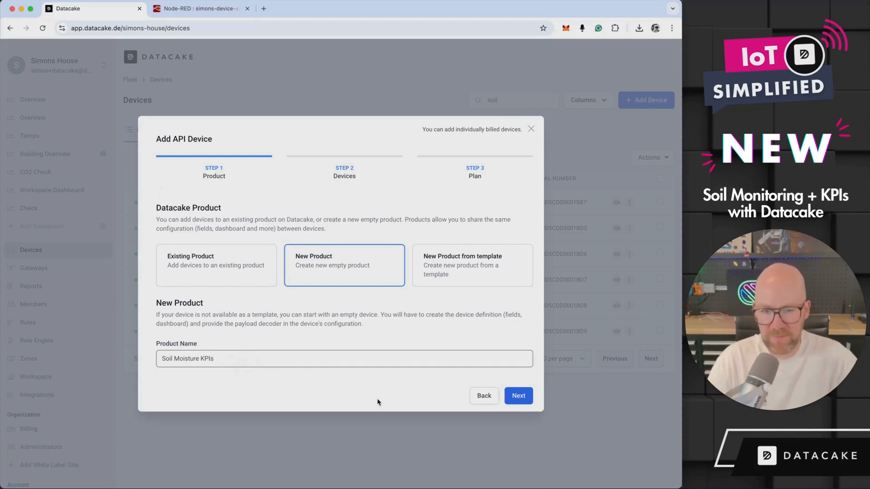
Step: Keep the Soil Moisture KPIs device entry with an auto-generated serial number and add it on the Extended Free plan
click(519, 396)
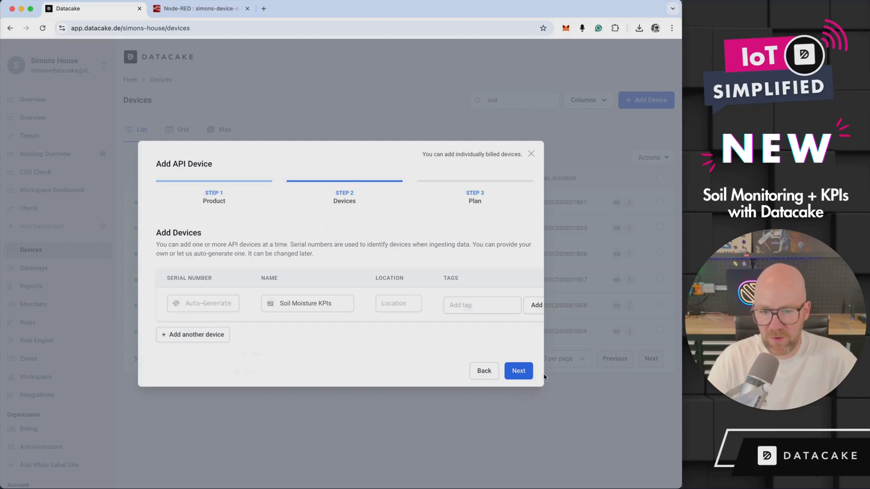
click(519, 371)
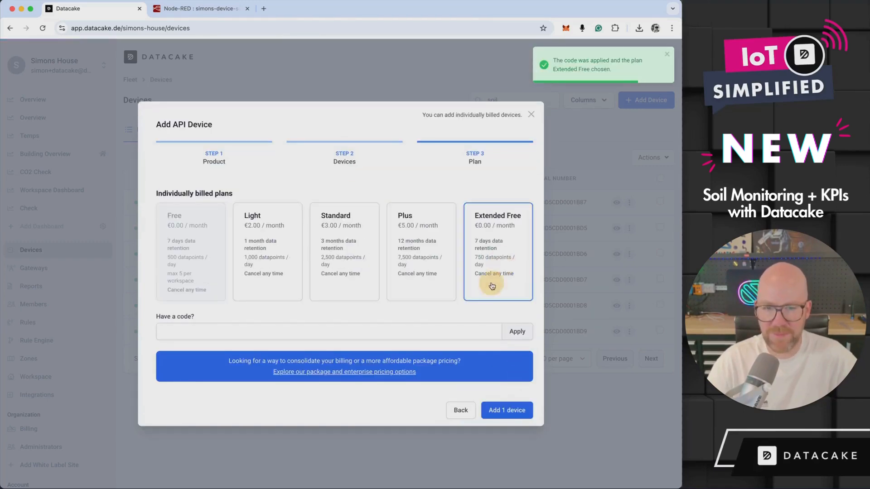
click(509, 409)
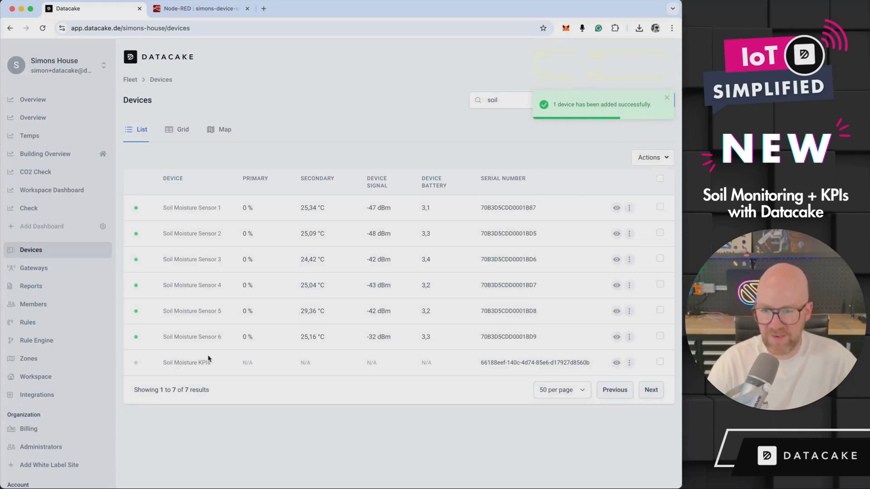
Step: Copy the HTTP endpoint URL from the Soil Moisture KPIs device's payload decoder configuration
click(197, 365)
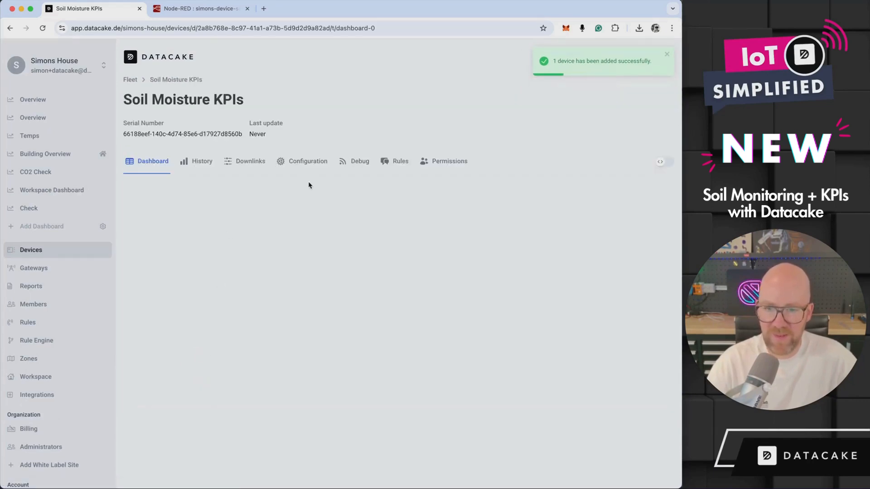
click(312, 169)
scroll(133, 218, down, 15)
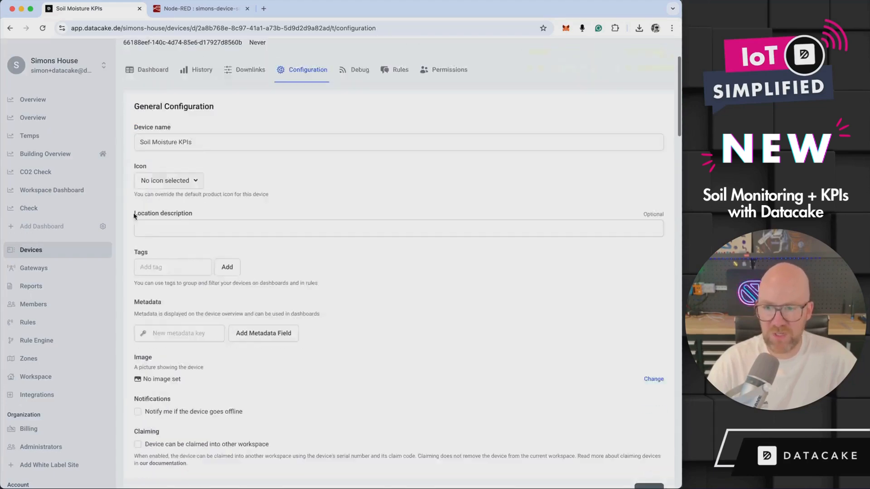
scroll(134, 217, down, 10)
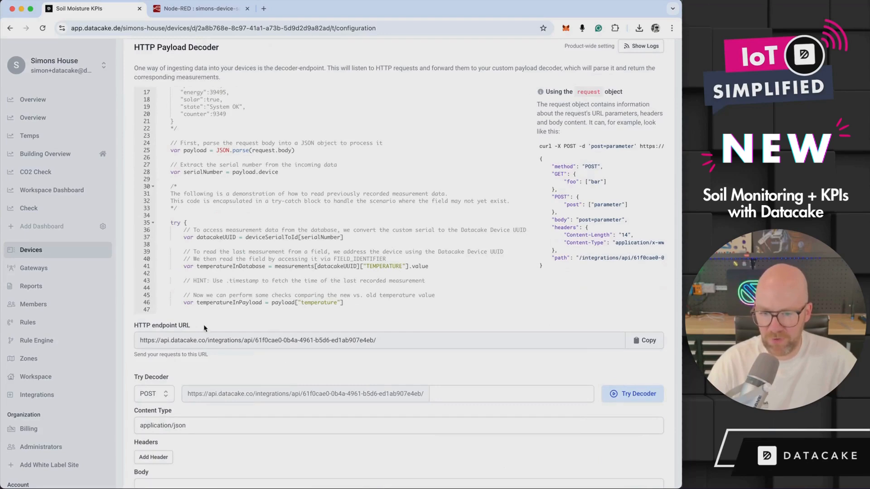
click(649, 343)
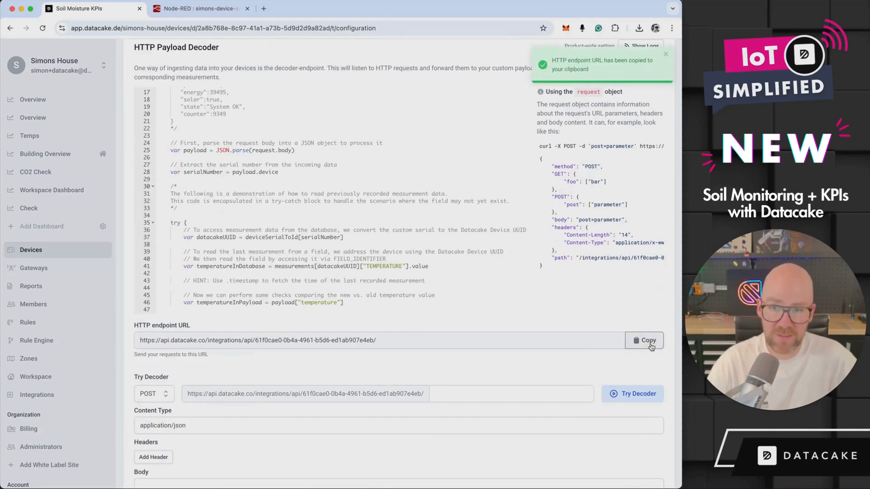
Step: In Node-RED, add a Device Post node below the flow and wire it between the Product Stats output and the debug 5 input
click(218, 10)
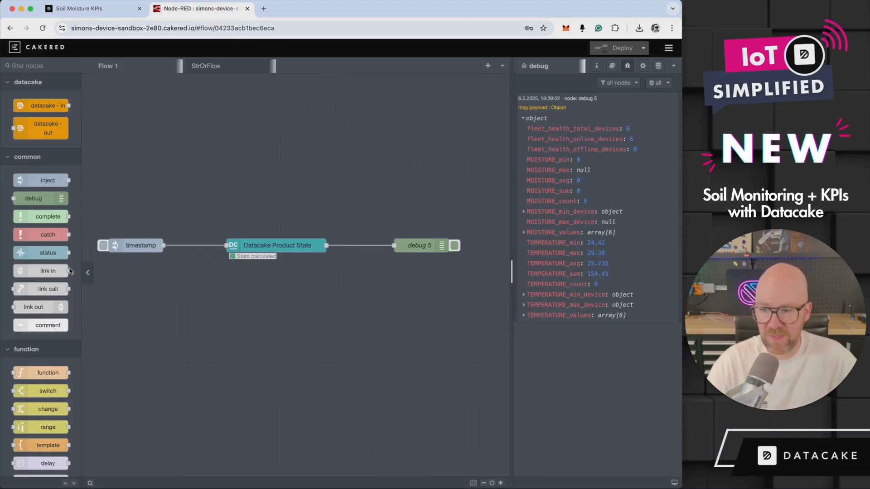
scroll(40, 316, down, 10)
scroll(40, 316, down, 5)
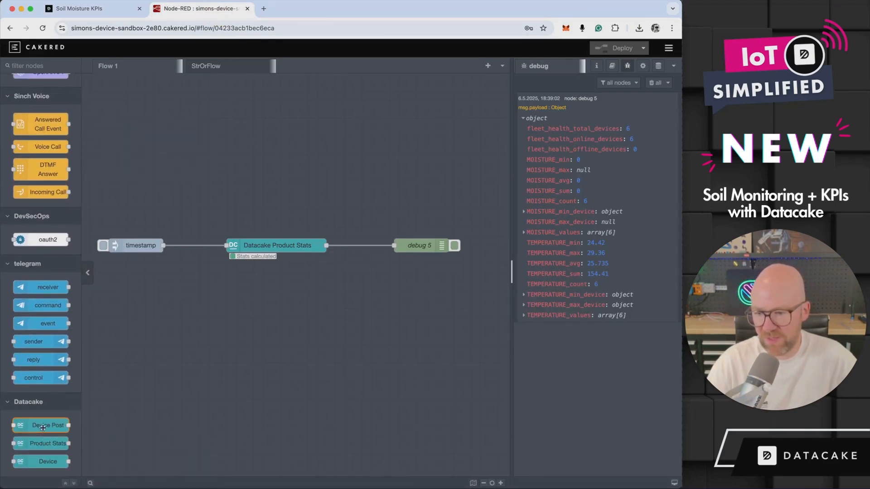
drag(34, 428, 350, 302)
drag(326, 245, 325, 301)
drag(408, 287, 394, 246)
Step: Set the Device Post node's API URL to the copied endpoint and its serial number to the one in the KPI device's API configuration
double_click(360, 301)
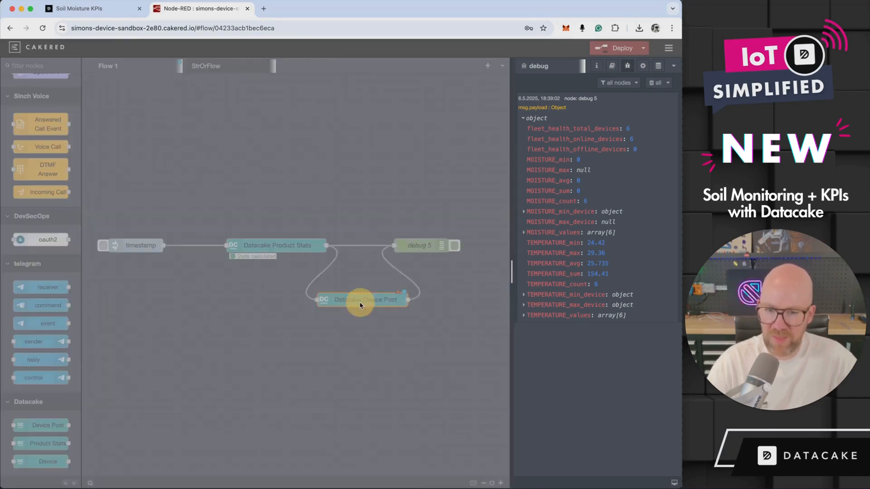
key(super+v)
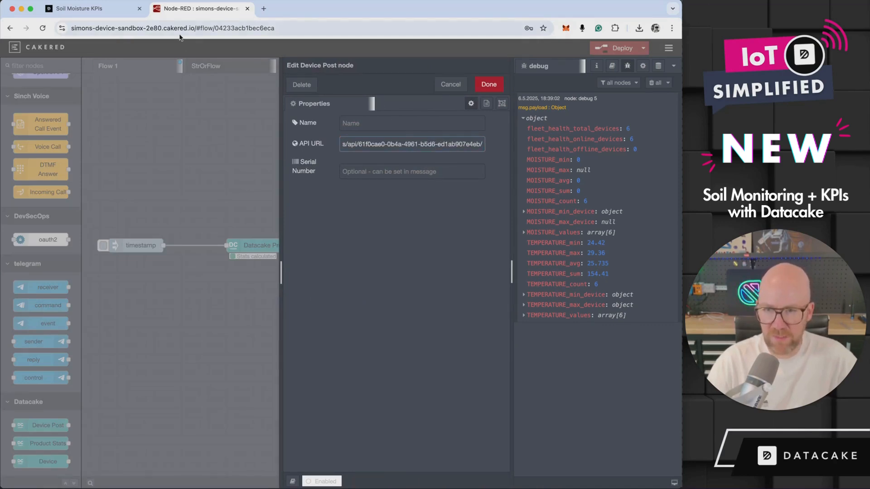
click(103, 11)
scroll(272, 354, up, 3)
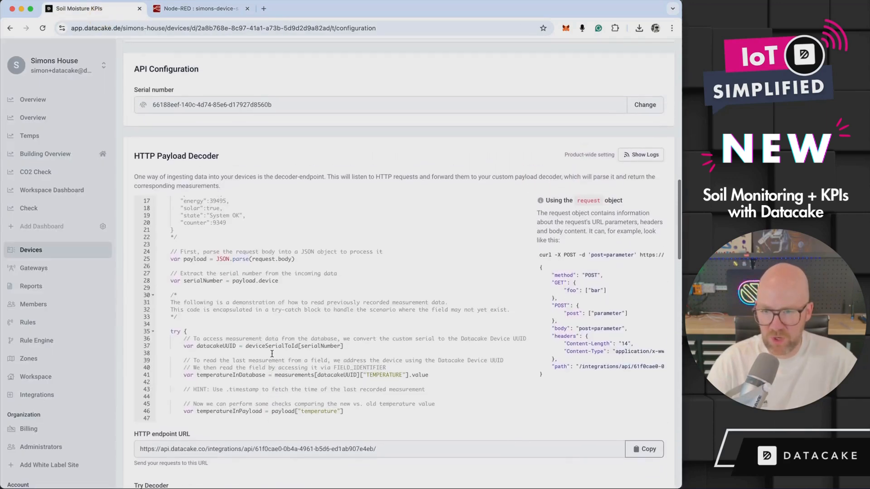
scroll(272, 354, up, 3)
triple_click(181, 105)
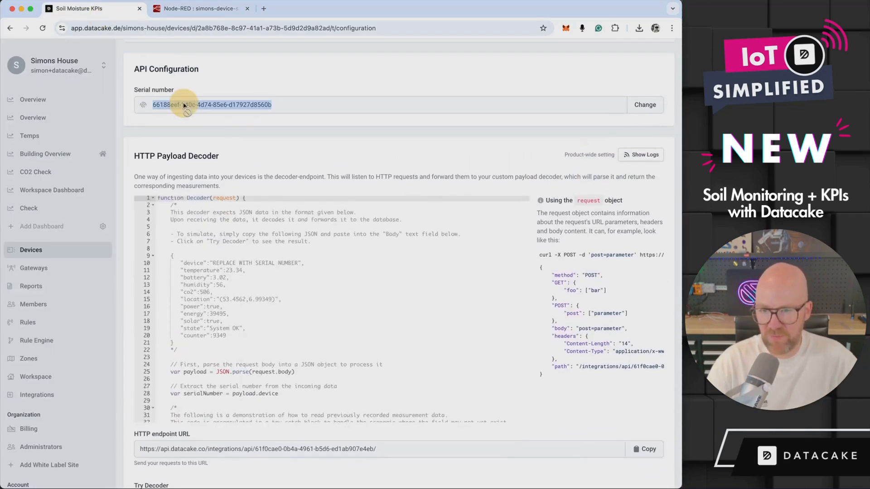
click(204, 9)
click(401, 172)
key(super+v)
Step: Name the Device Post node KPI Device Connector and save its settings
click(379, 124)
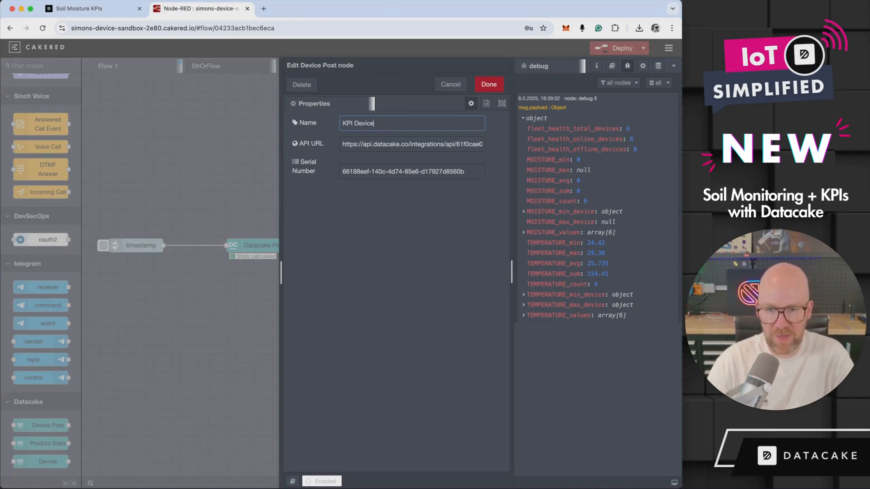
text(KPI Device Connector)
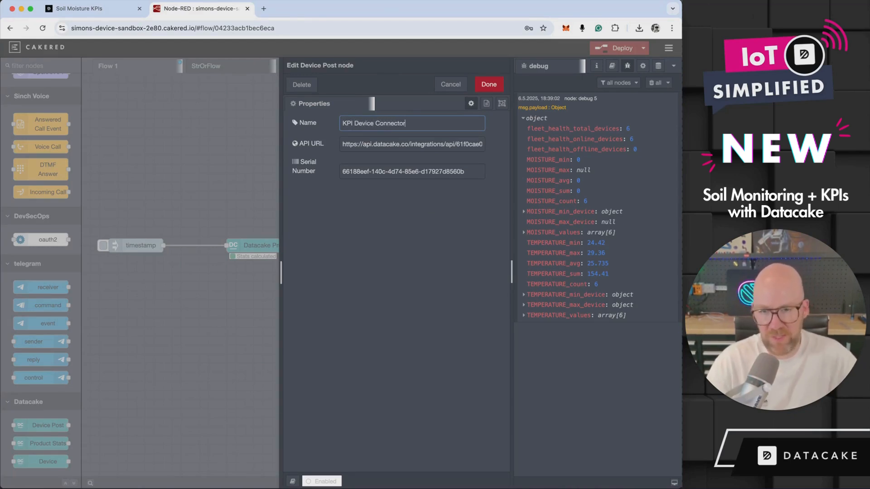
click(489, 85)
Step: Rename the Product Stats node as Soil Moisture KPIs and save its settings
double_click(366, 196)
click(408, 124)
text(Soil Moist)
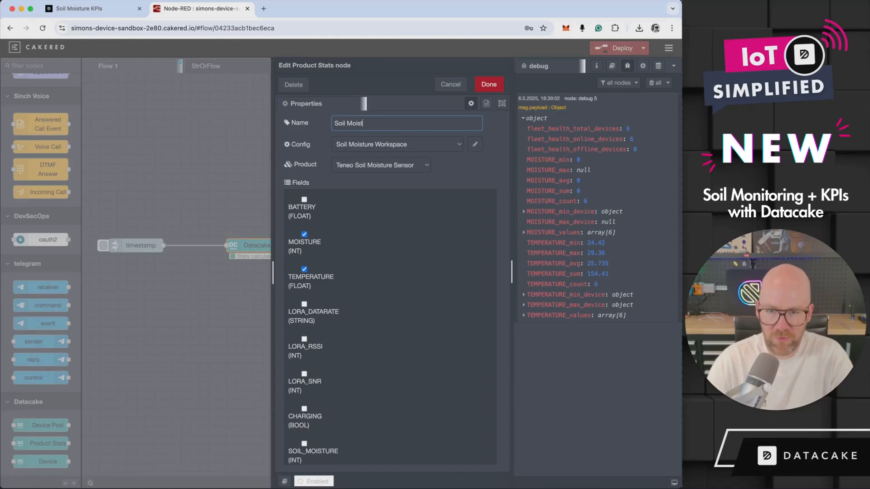
text(ure KPIs)
key(Return)
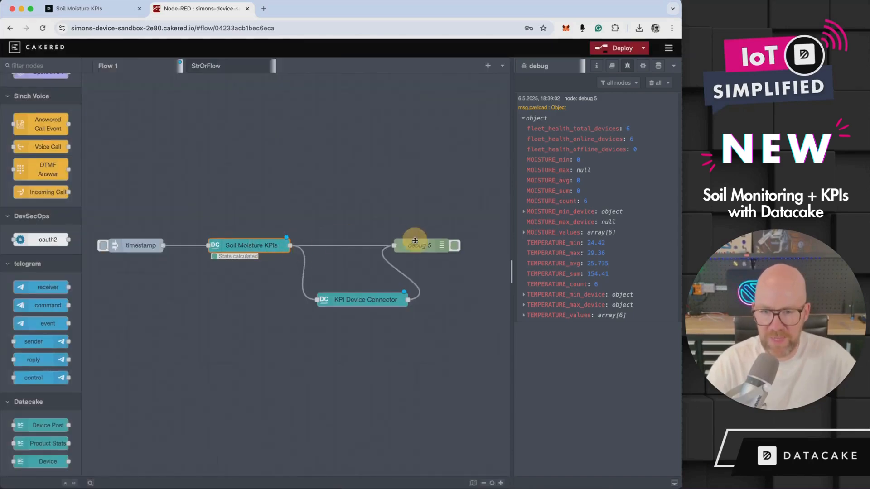
Step: Shift the debug 5 node slightly to the right and deploy the flow
click(437, 245)
click(622, 48)
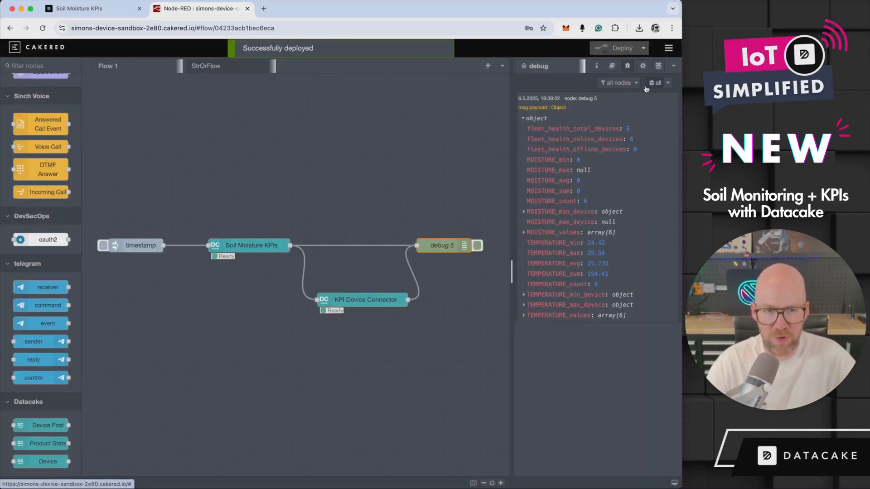
Step: Clear the debug messages, trigger the timestamp inject node and expand the statistics payload it produces
click(656, 86)
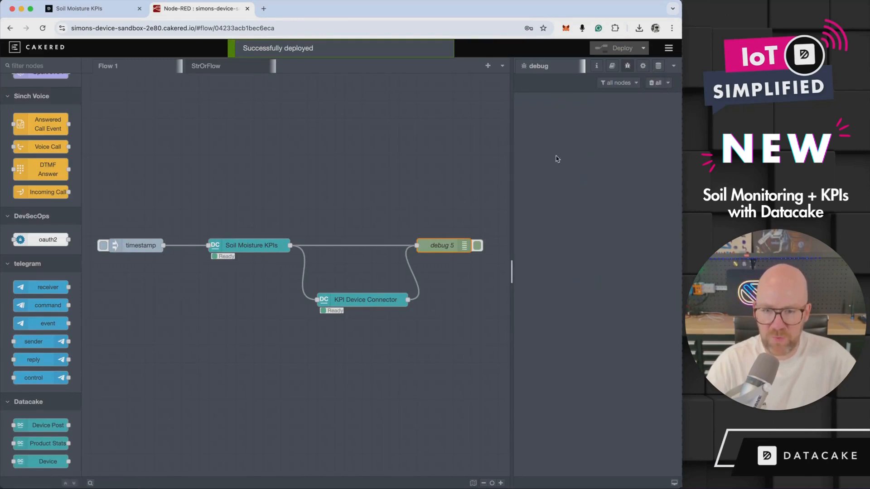
click(104, 246)
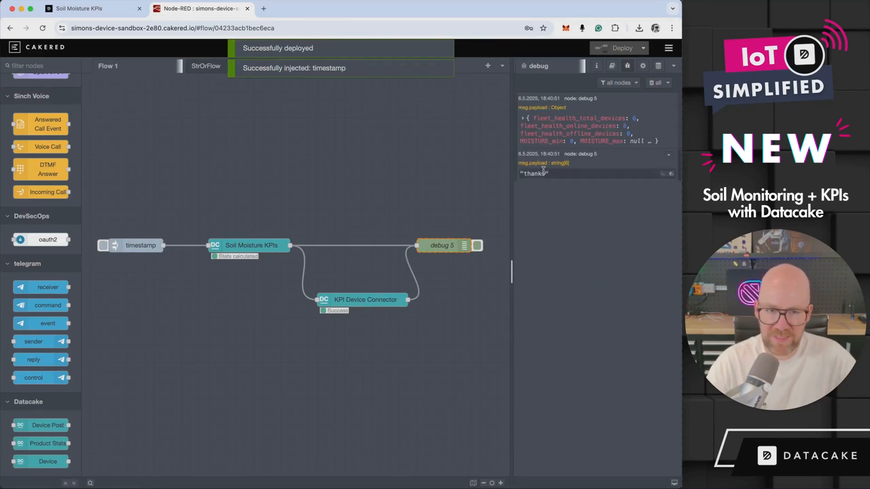
click(524, 118)
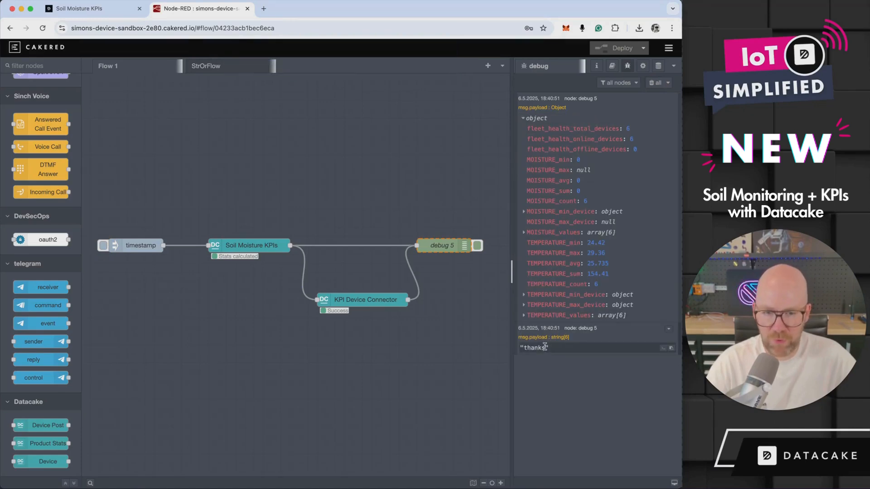
Step: Reload the Soil Moisture KPIs device's configuration in Datacake and create the Temperature Avg and Moisture Avg fields from the suggested fields
click(89, 10)
click(42, 28)
scroll(122, 145, down, 10)
scroll(121, 145, down, 15)
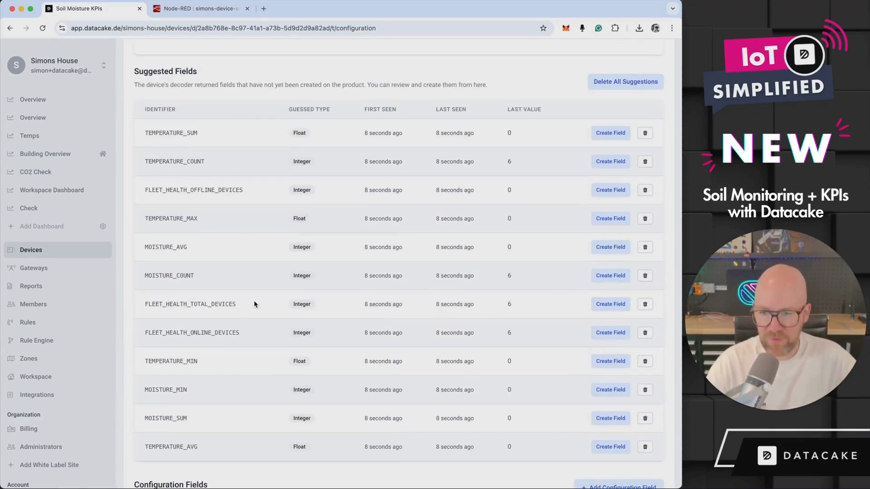
scroll(254, 305, down, 1)
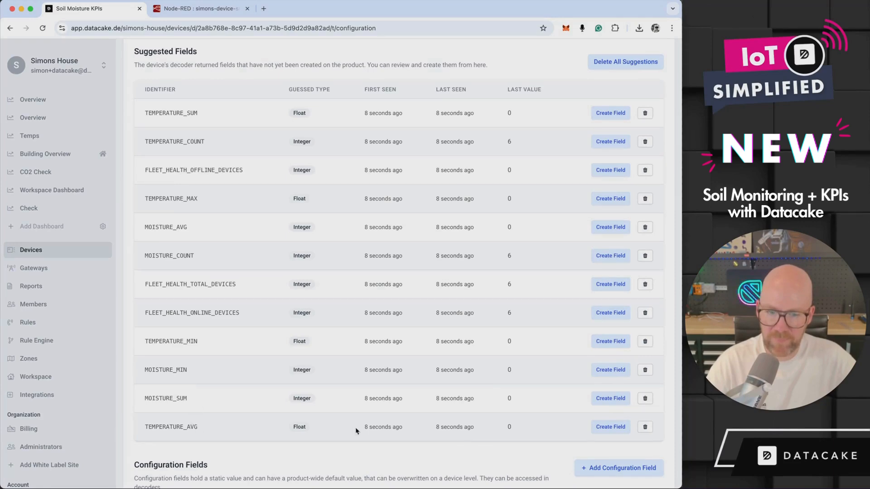
click(610, 427)
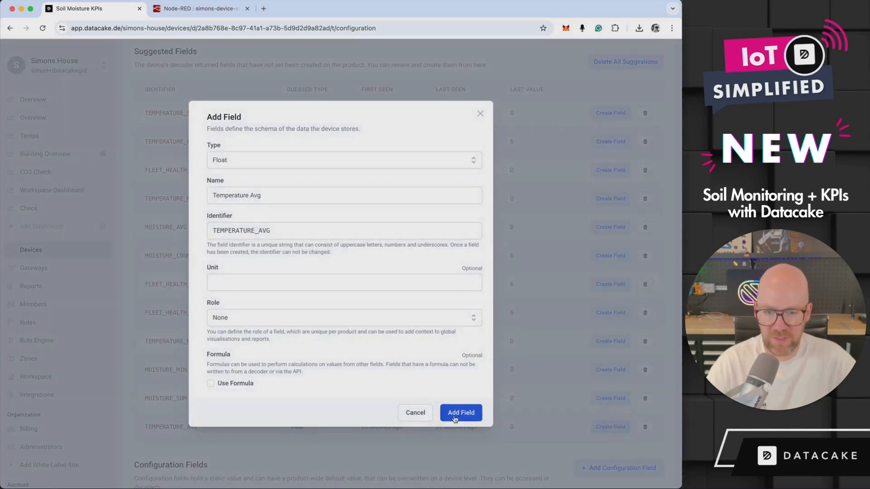
click(468, 417)
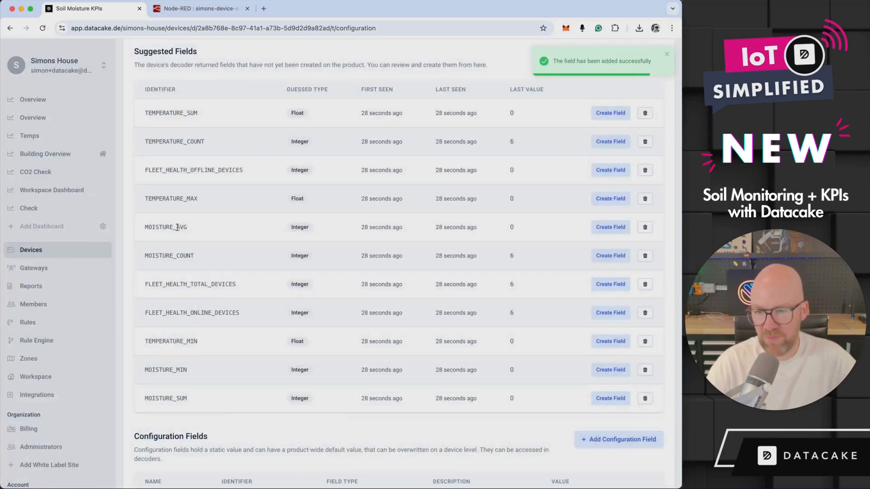
click(611, 227)
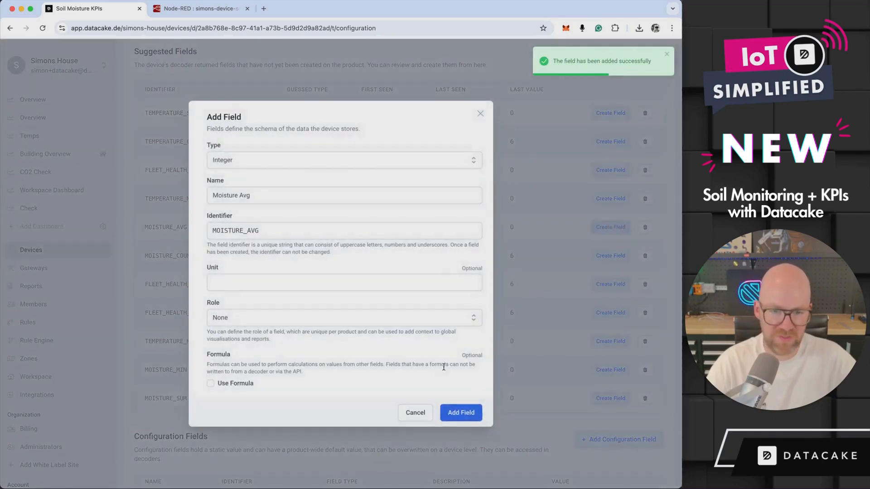
click(456, 413)
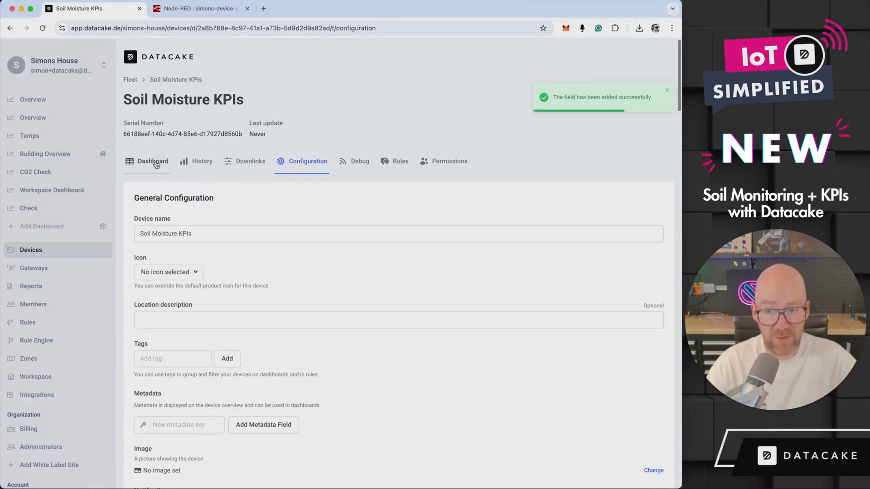
Step: On the Soil Moisture KPIs device's dashboard, enable editing and add a Value widget showing the Temperature Avg field
click(153, 162)
click(663, 162)
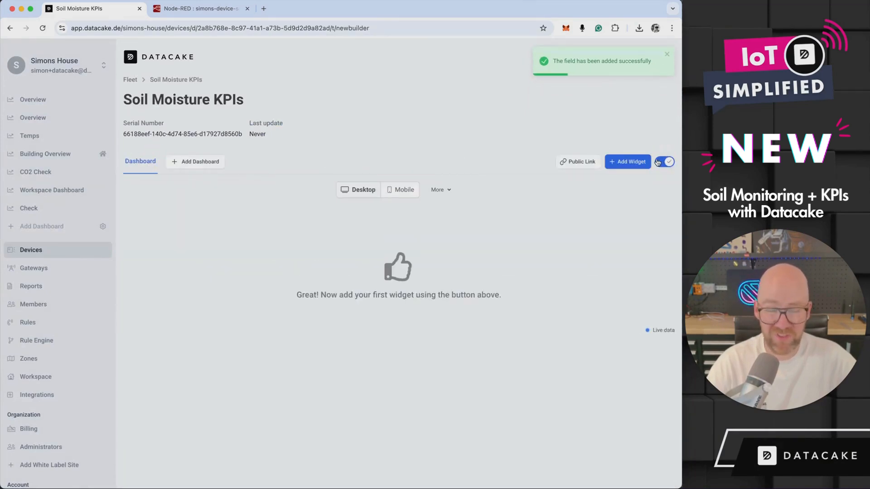
click(629, 162)
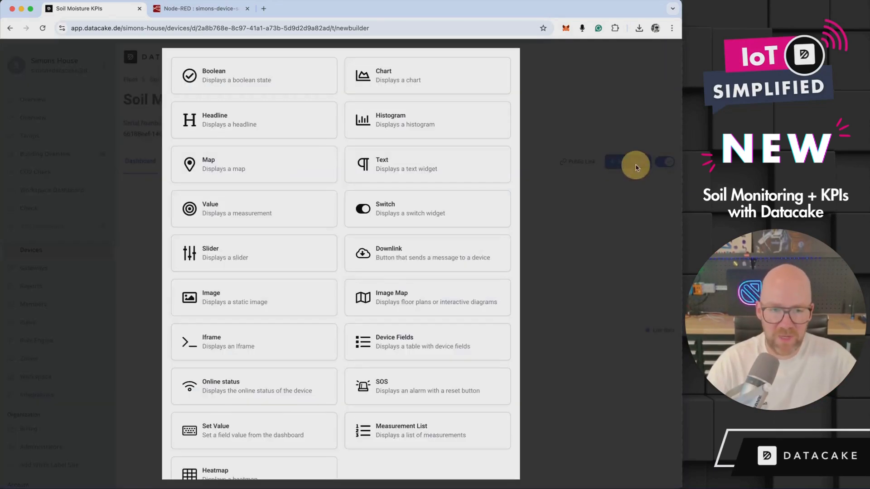
click(233, 201)
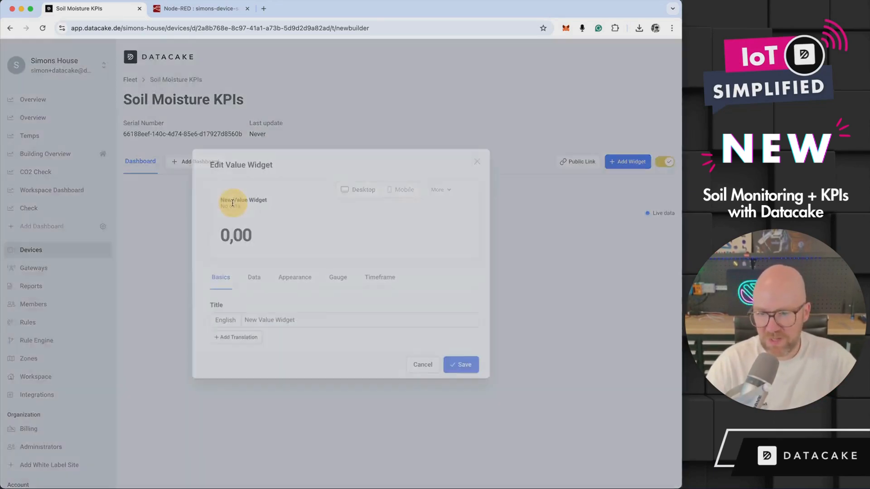
click(252, 277)
click(253, 288)
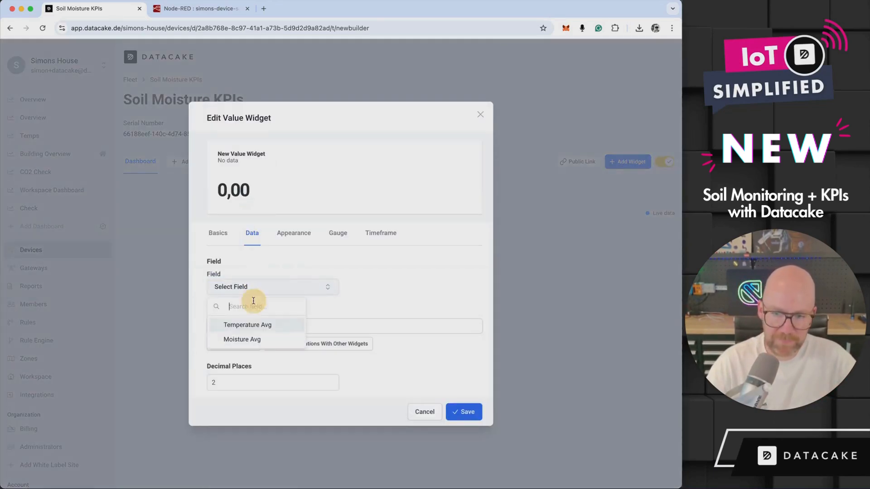
click(253, 326)
click(464, 412)
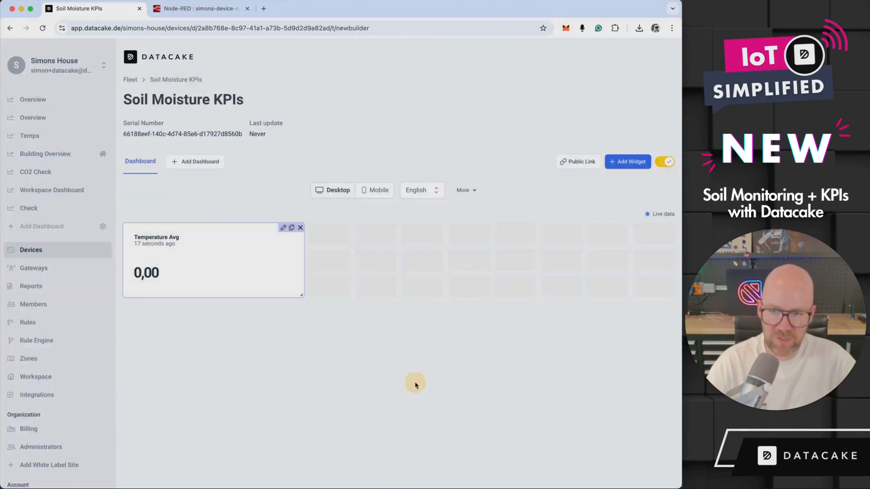
Step: Add a Value widget for the Moisture Avg field, place it beside the Temperature Avg widget and leave dashboard editing
click(628, 161)
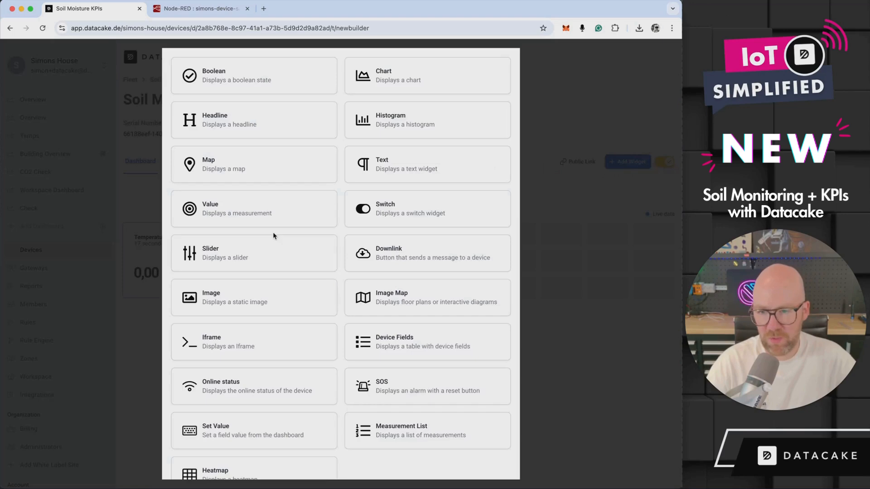
click(263, 223)
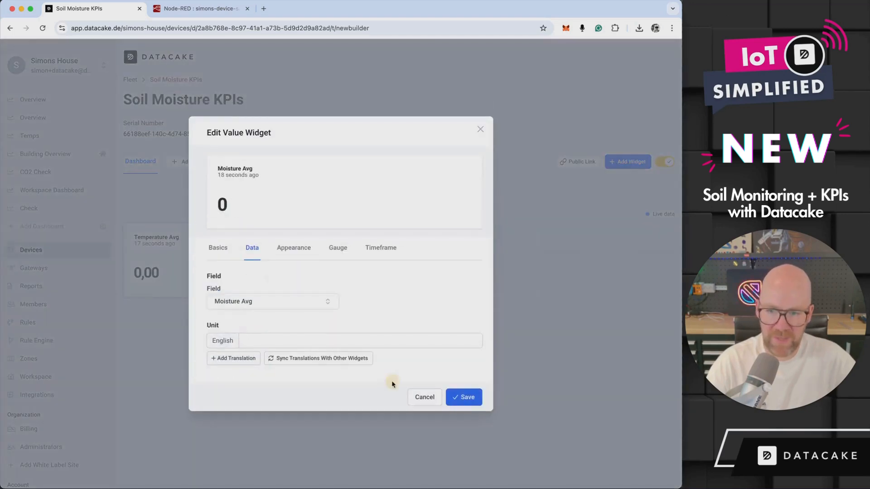
click(461, 396)
drag(154, 338, 431, 266)
click(665, 162)
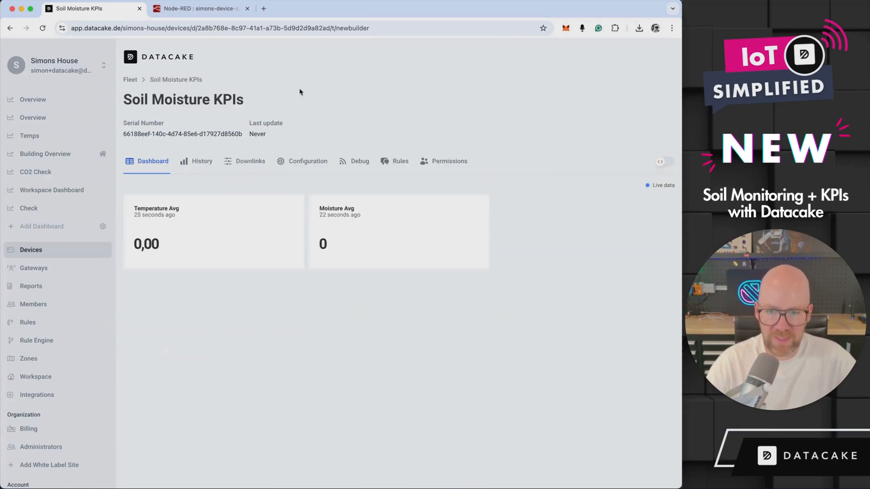
Step: Switch to Node-RED, trigger the timestamp inject node and return to the Datacake dashboard to check the averages
click(204, 13)
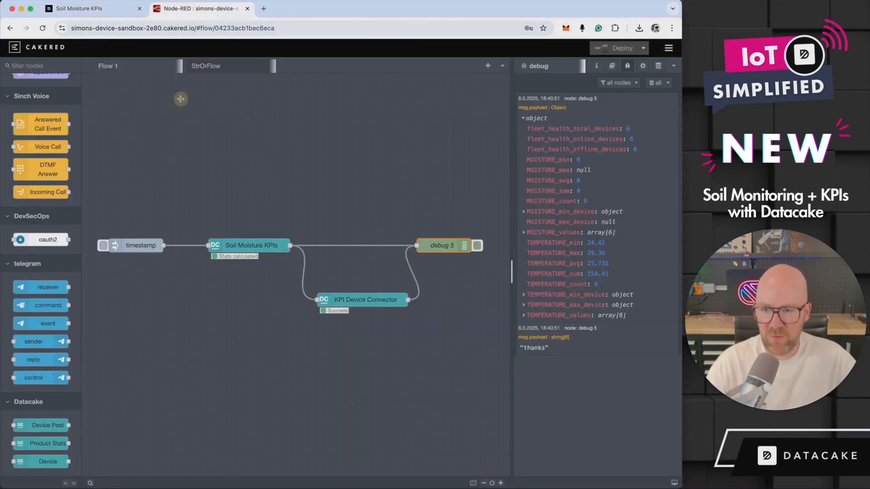
click(104, 247)
click(90, 9)
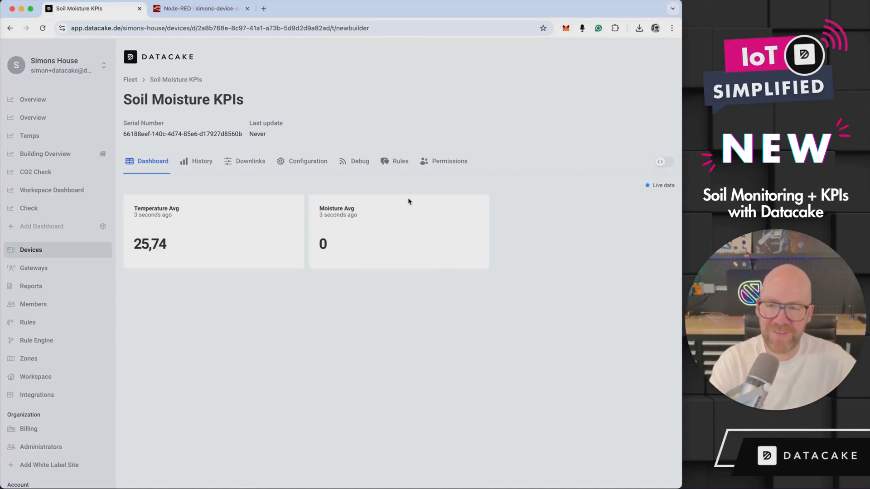
Step: In Node-RED, set the timestamp inject node to repeat at an interval of every 15 minutes and deploy the flow
click(219, 9)
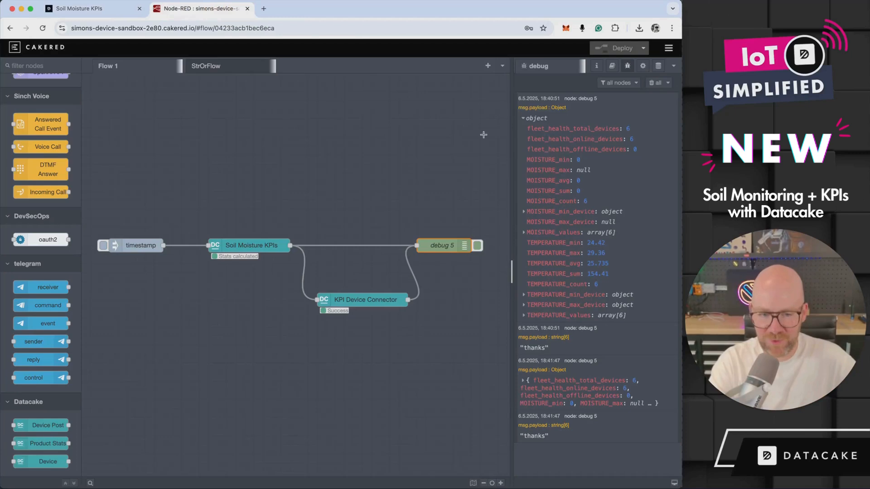
double_click(126, 245)
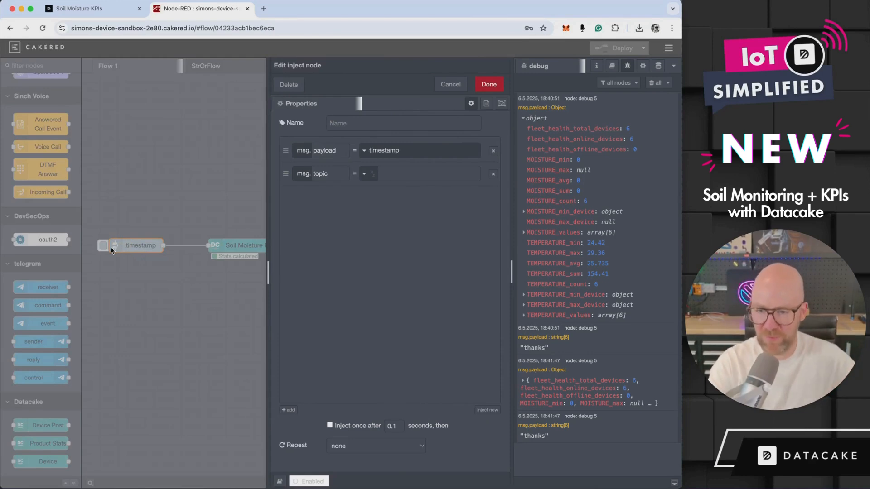
click(353, 449)
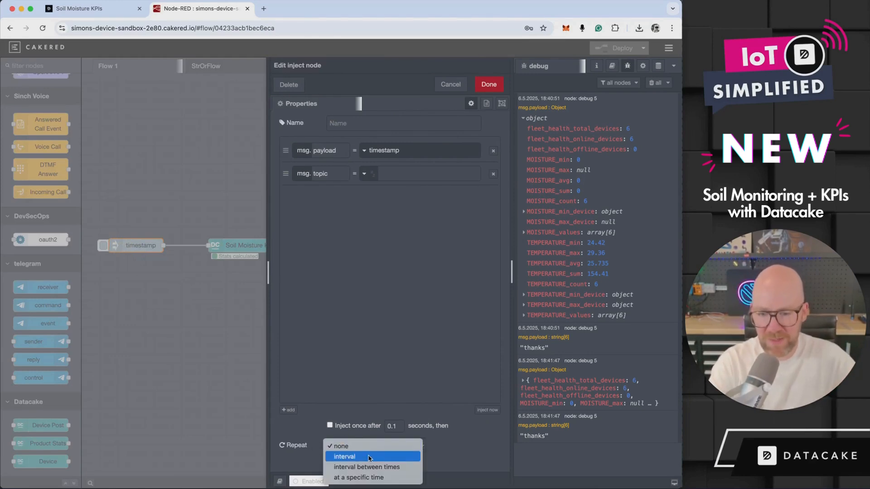
click(370, 457)
click(414, 446)
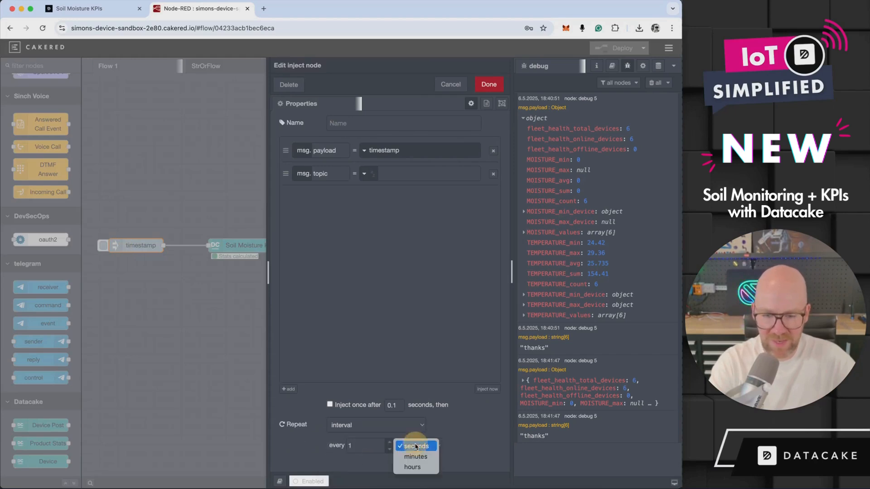
click(414, 456)
click(372, 446)
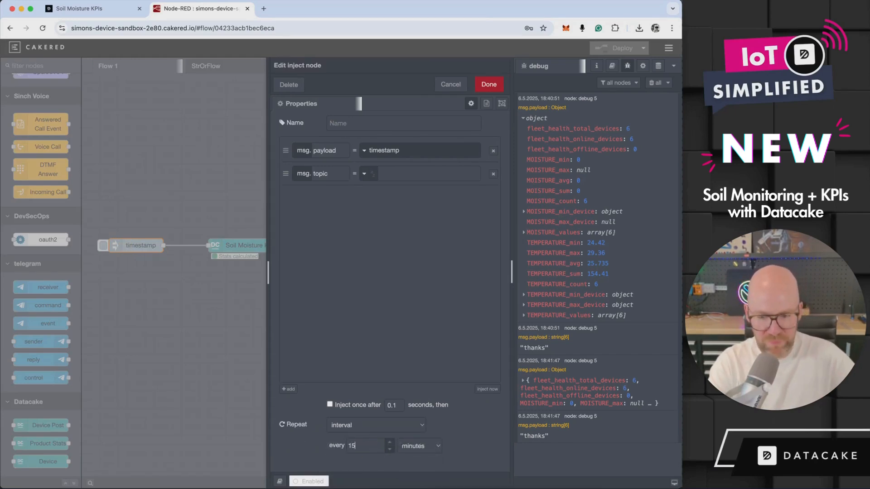
text(5)
click(489, 84)
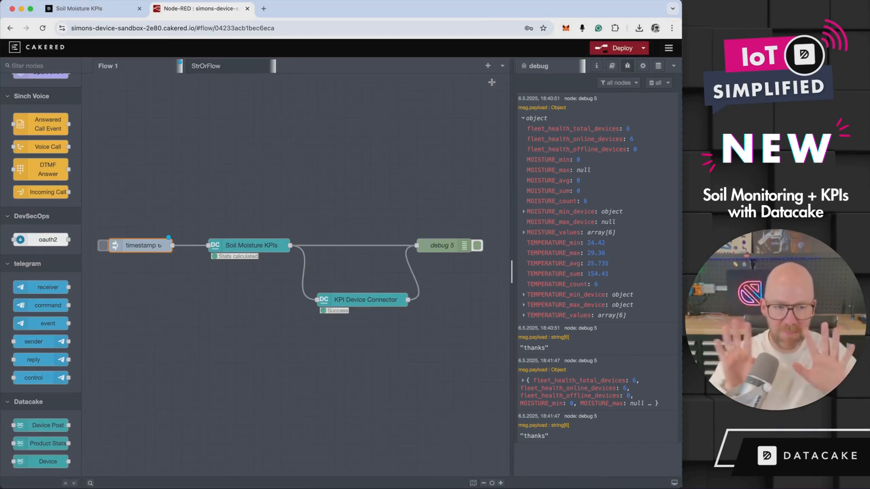
click(623, 48)
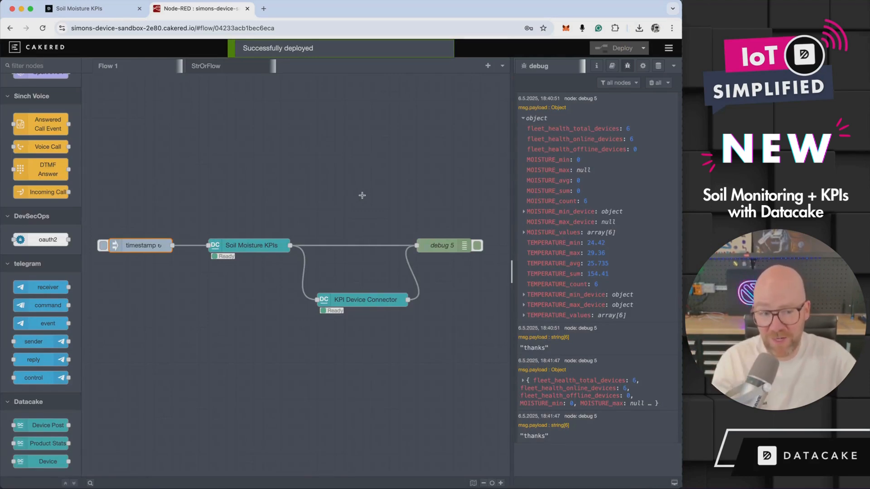
Step: Switch back to Datacake and view the soil devices in the device list as a grid
click(108, 9)
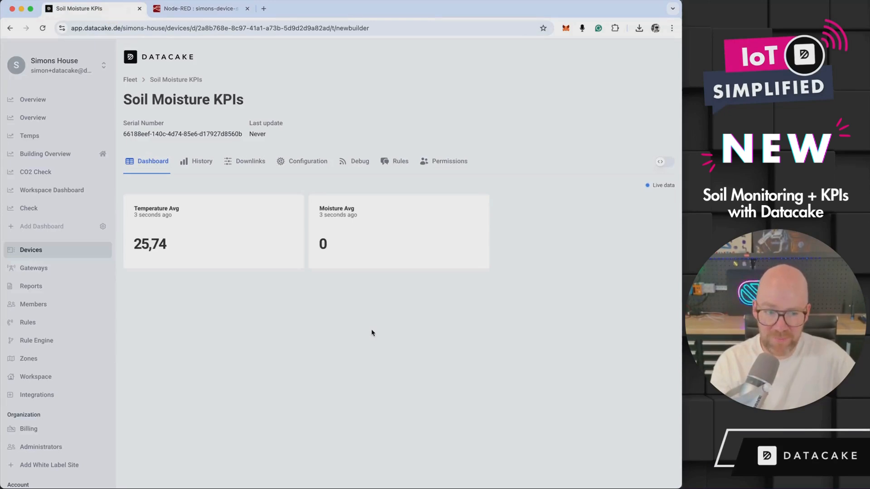
click(74, 261)
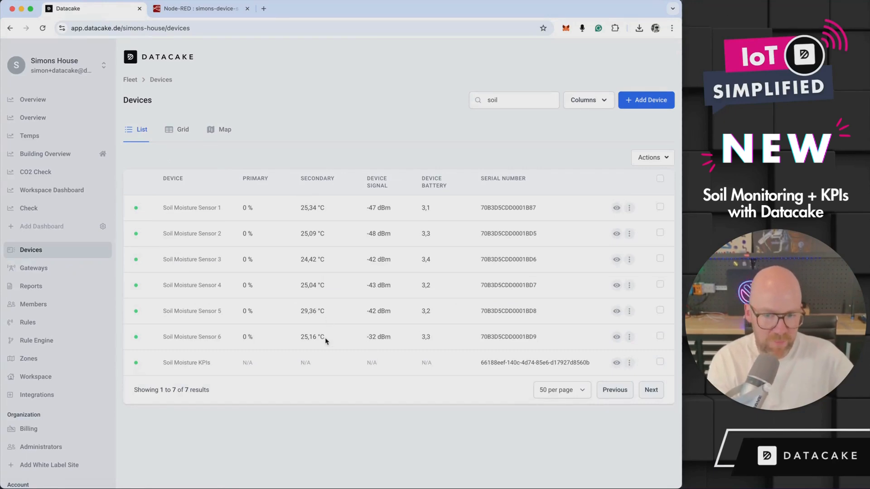
click(188, 135)
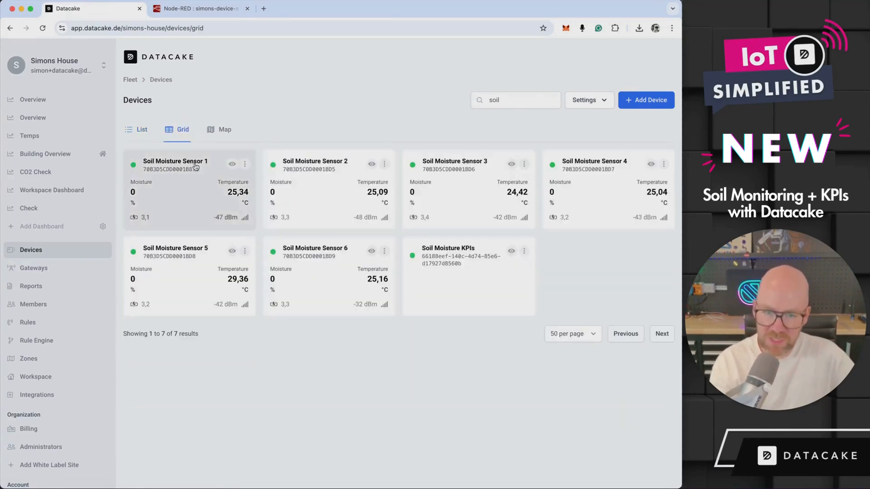